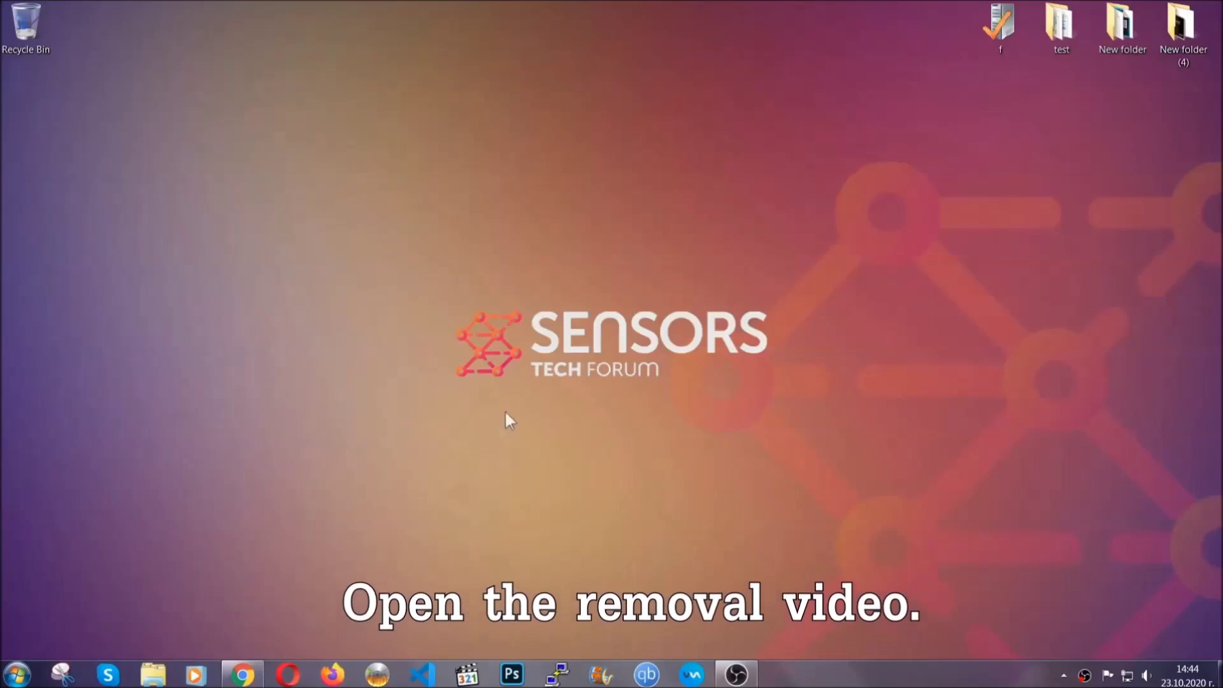
- Bring up the browser showing the YouTube video 'How to Remove a Ransomware Virus (Windows)'
left_click(242, 677)
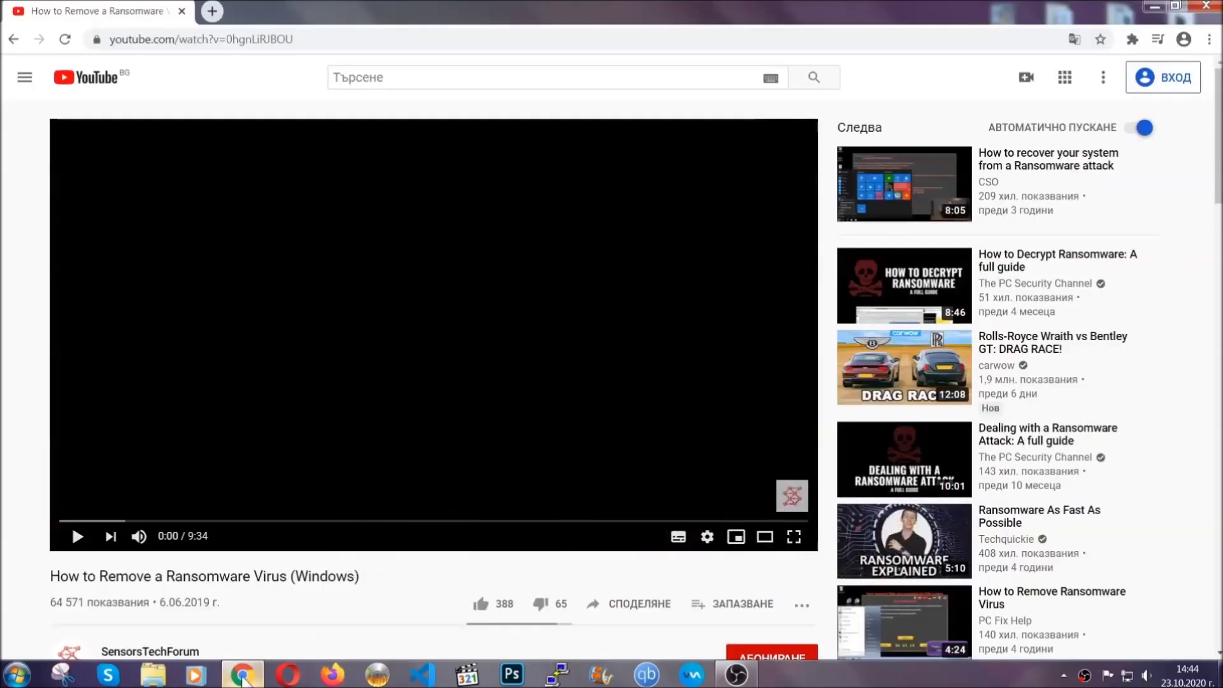
- Follow the video description's SensorsTechForum link and run the downloaded SpyHunter-Installer.exe
scroll(224, 520, "down", 4)
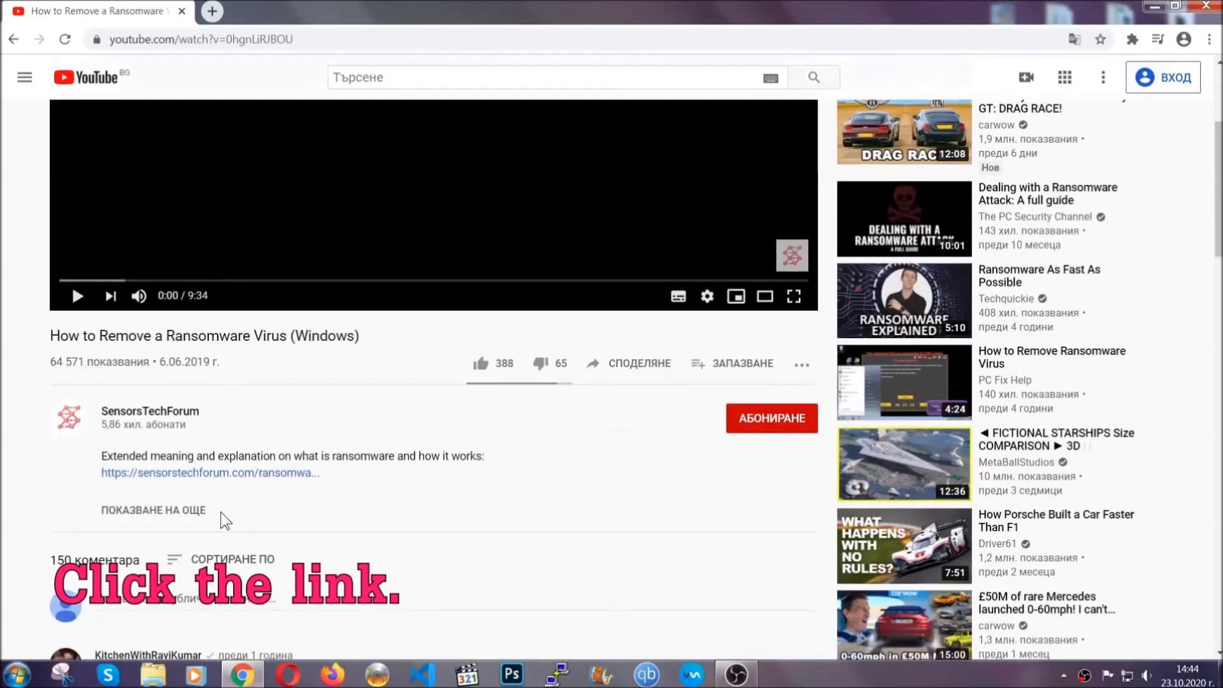
left_click(243, 475)
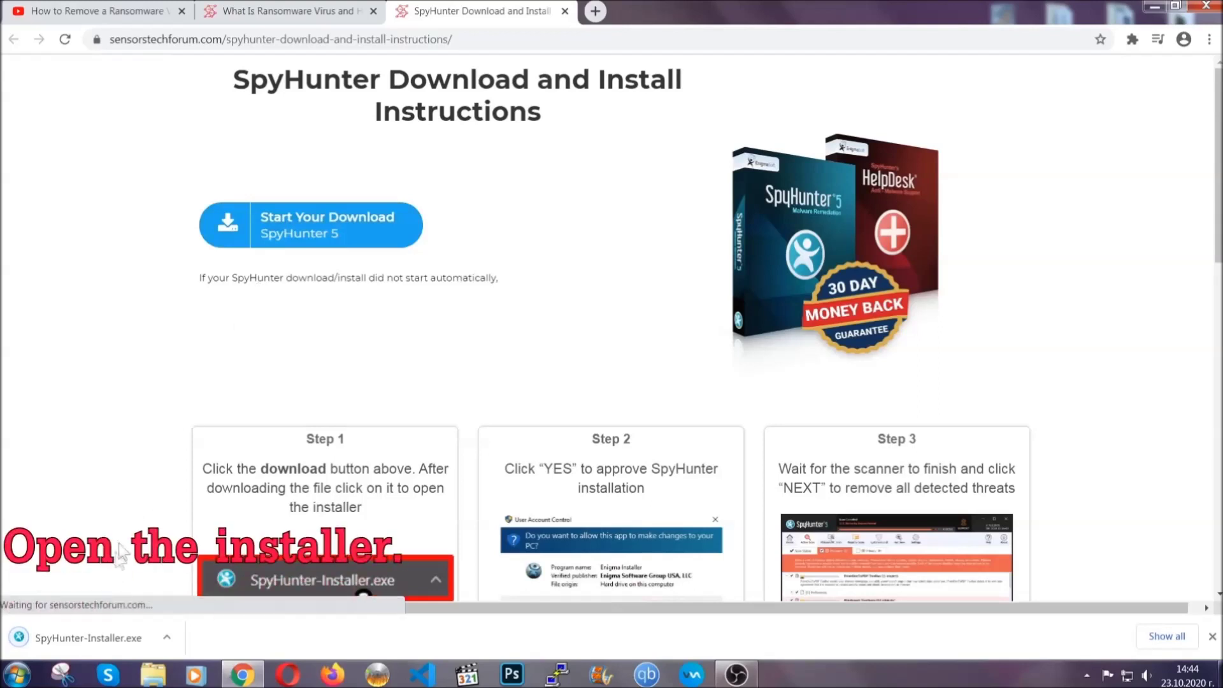
left_click(87, 636)
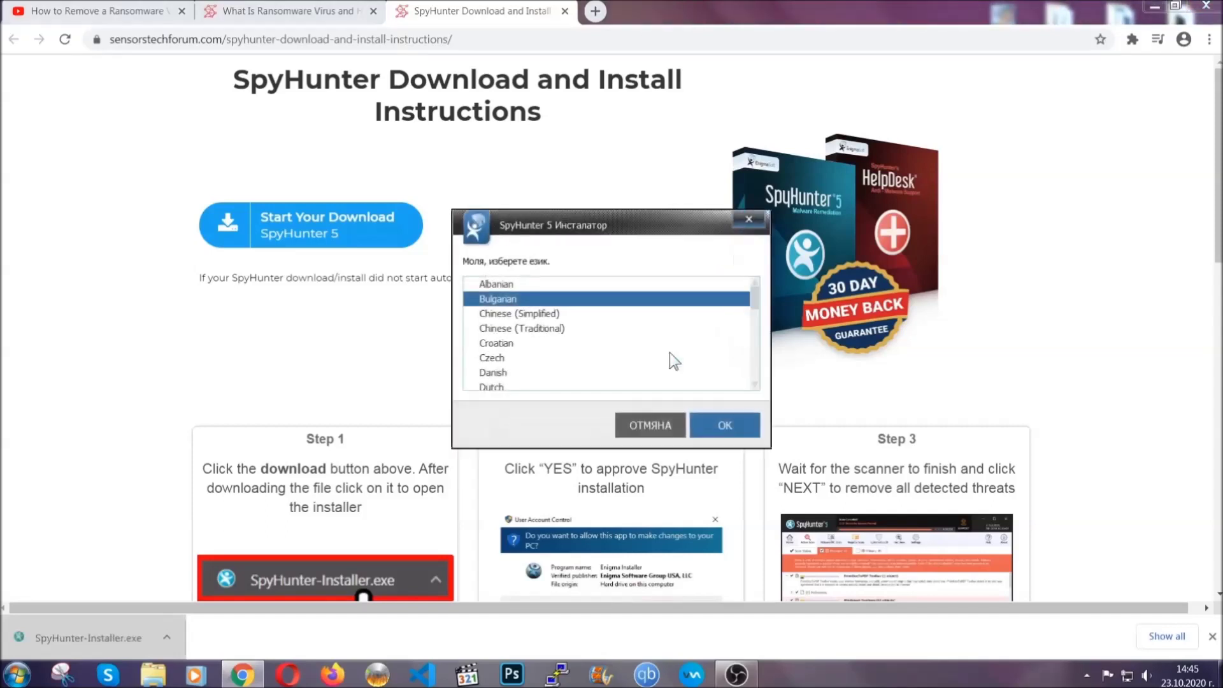
- Install SpyHunter 5 in English, accepting the EULA and Privacy Policy, then launch it
scroll(631, 350, "down", 2)
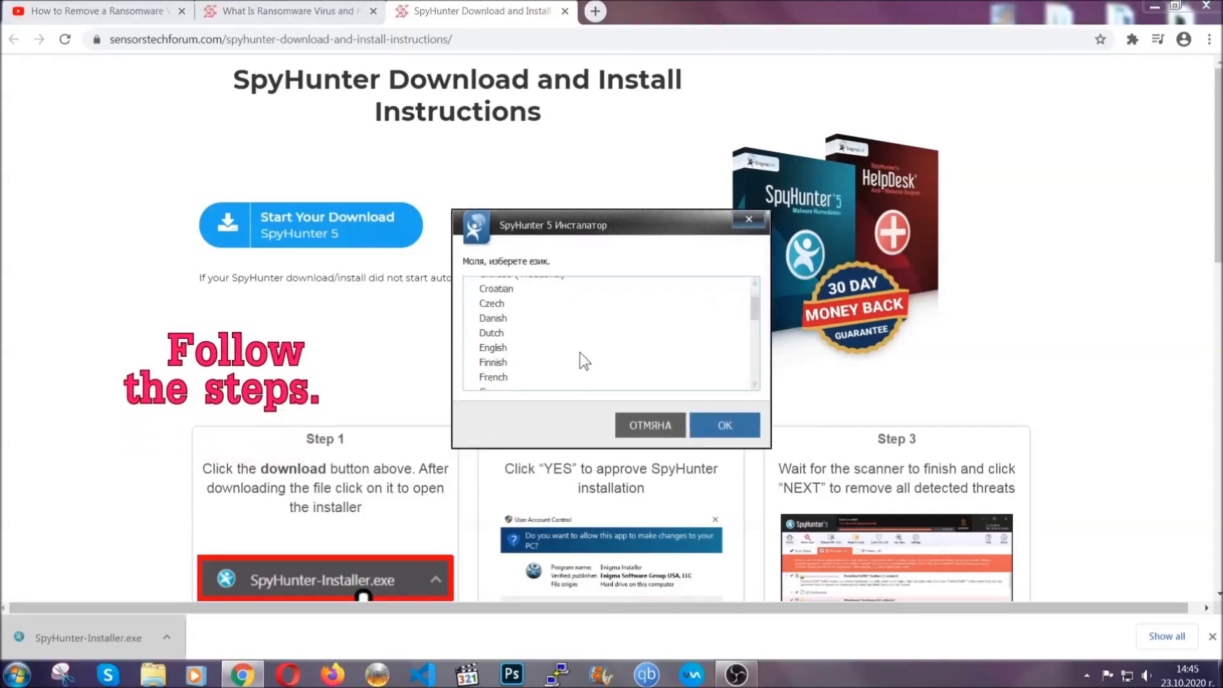
left_click(577, 348)
left_click(724, 424)
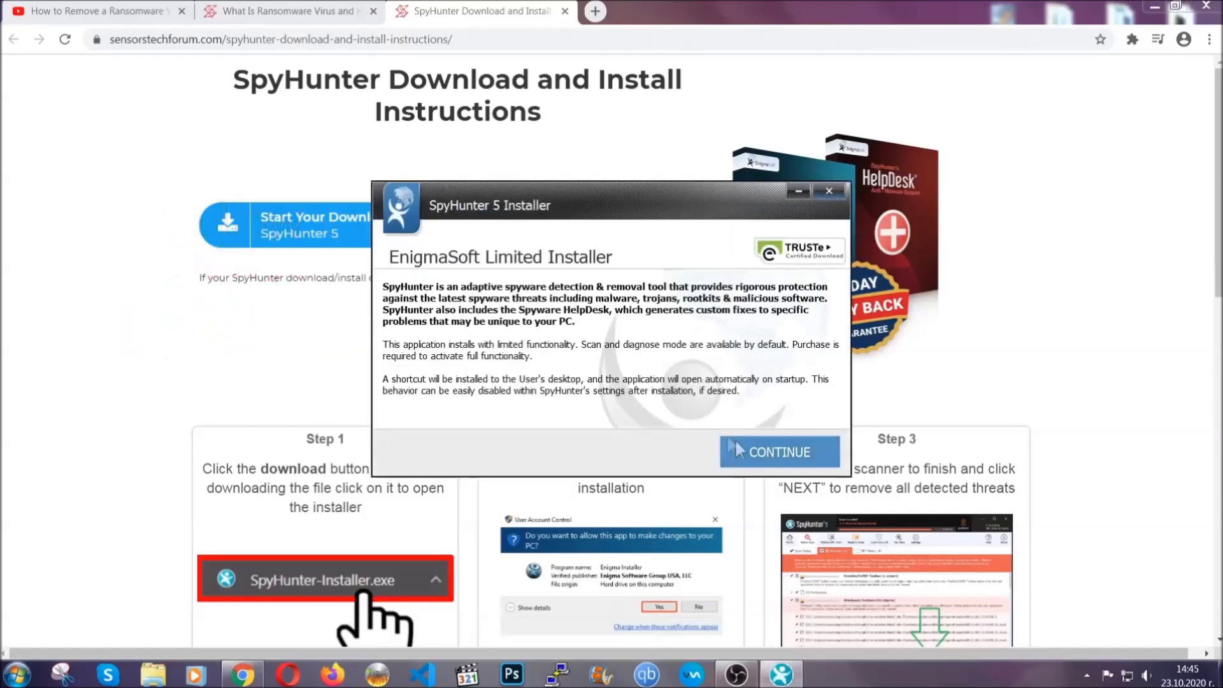
left_click(739, 441)
left_click(701, 412)
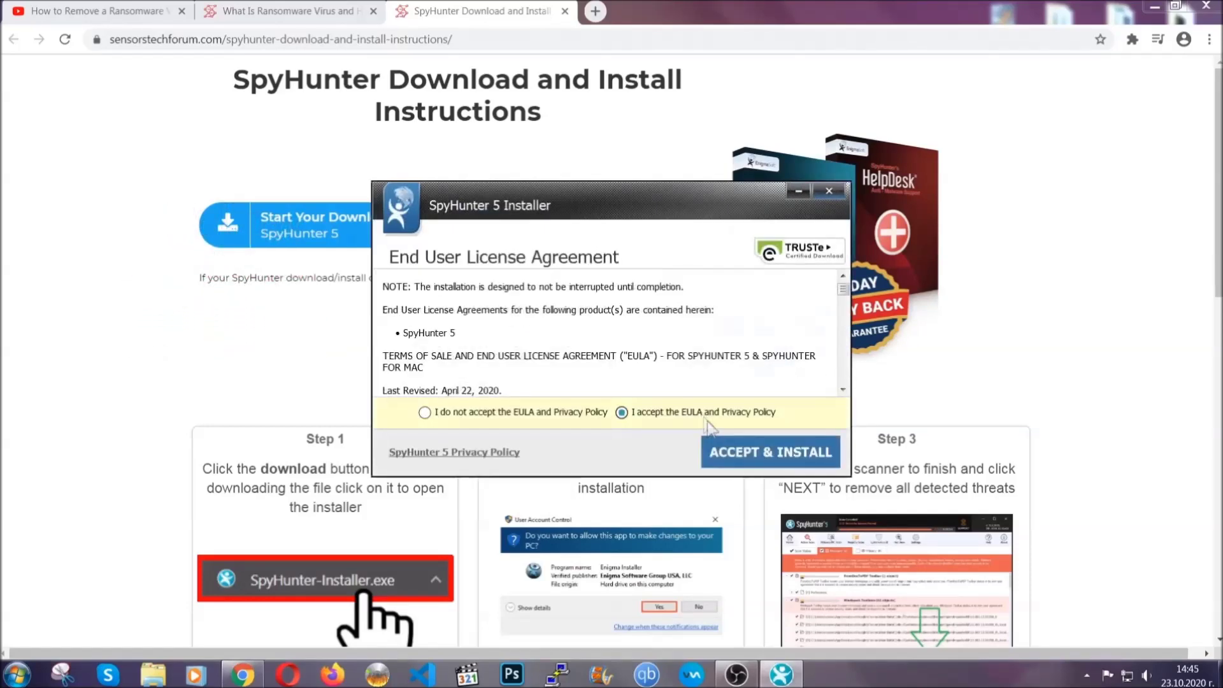
left_click(730, 452)
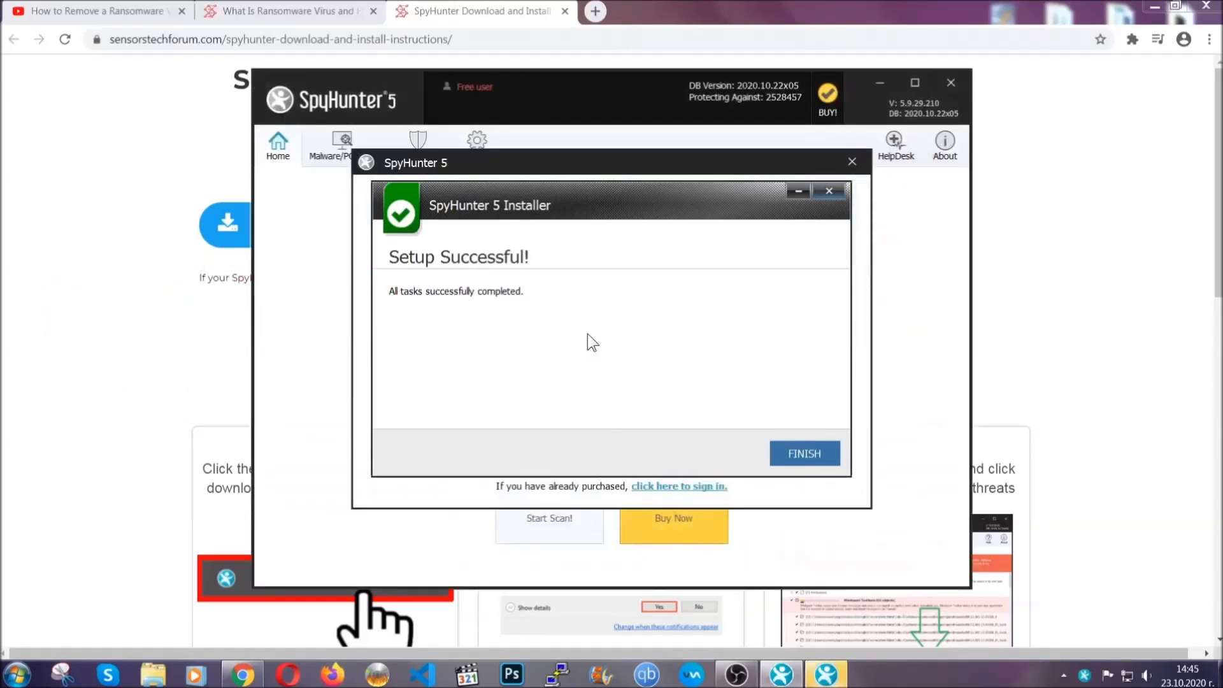
left_click(782, 456)
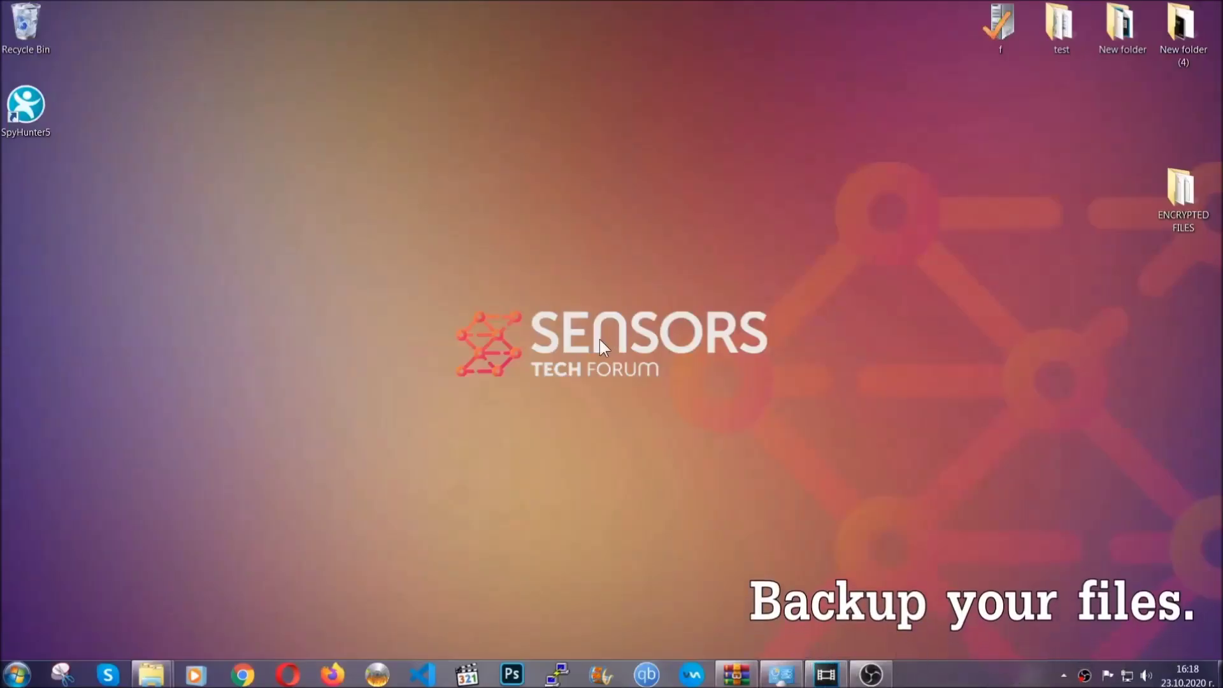
- Copy all six .efji files from the ENCRYPTED FILES folder
double_click(1175, 196)
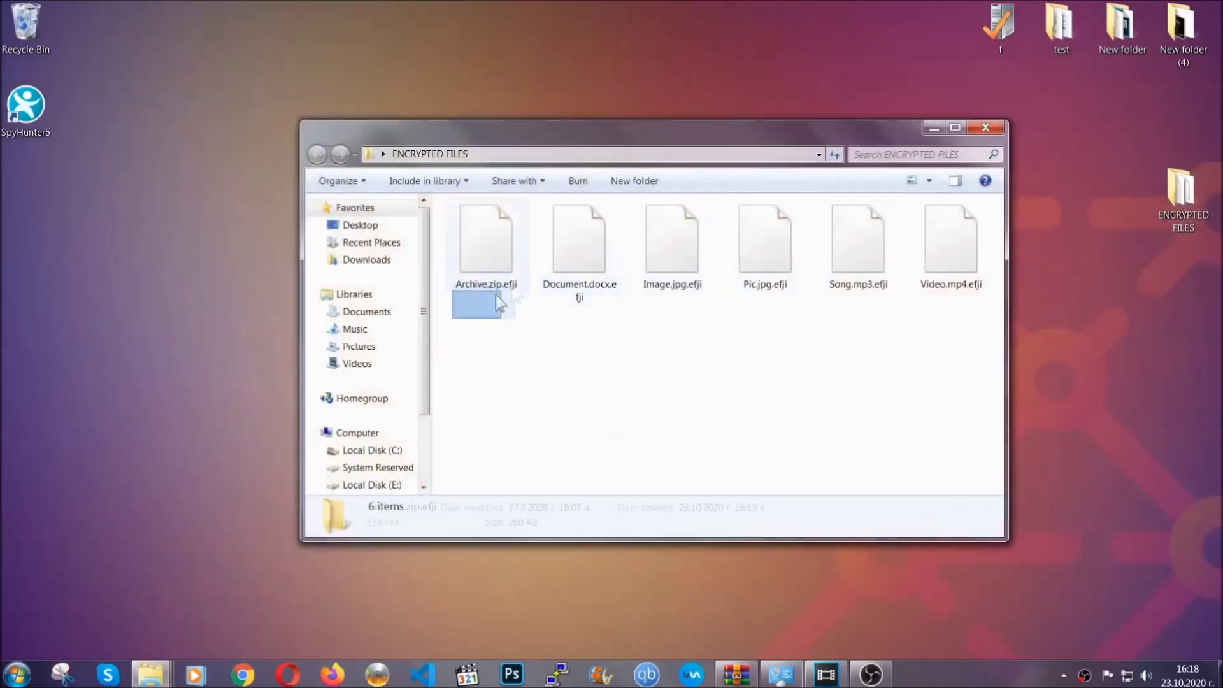
left_click_drag(500, 303, 956, 227)
right_click(956, 227)
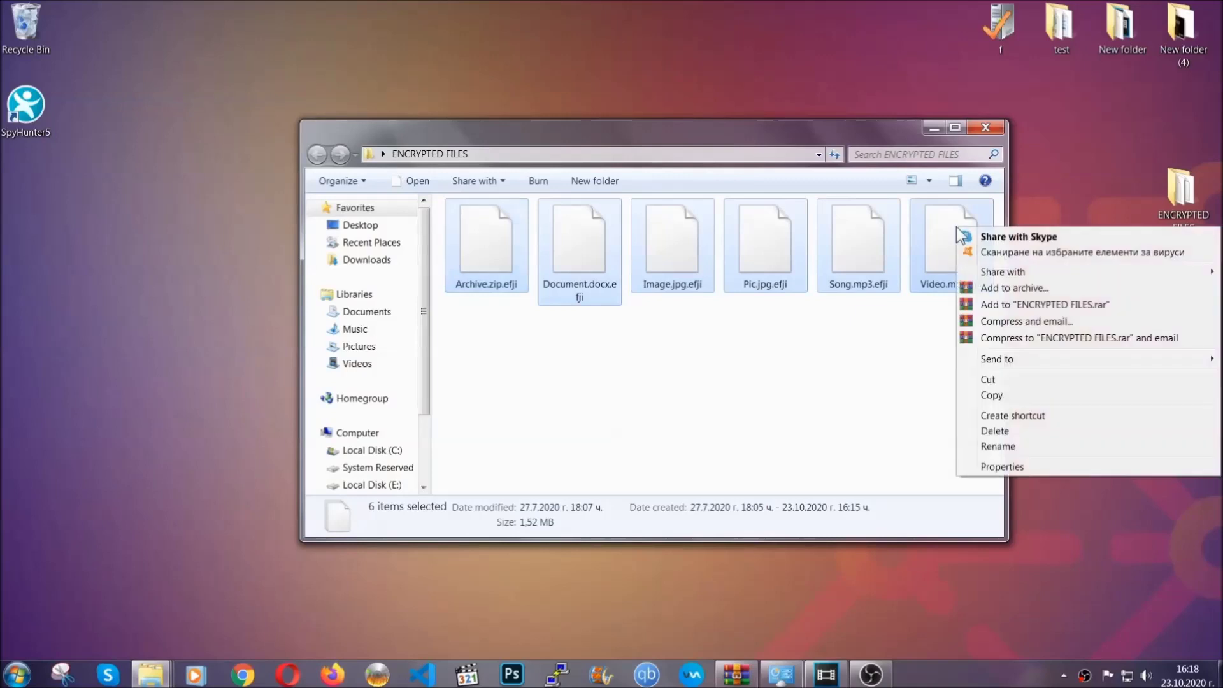
left_click(990, 396)
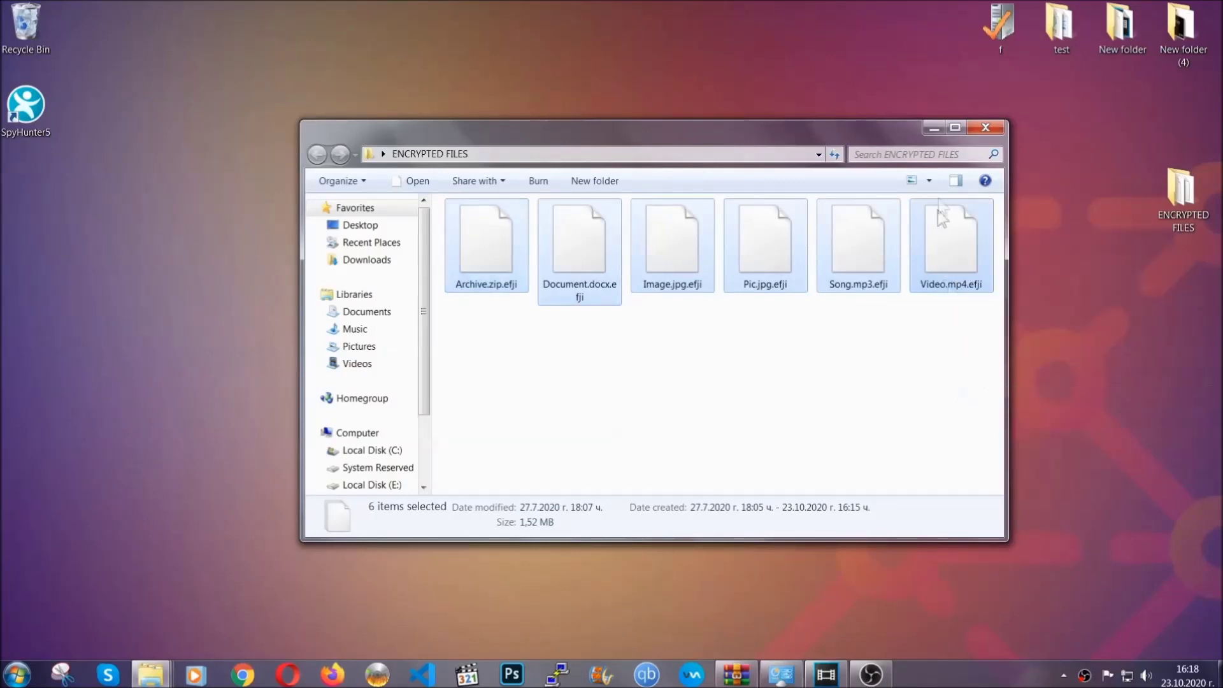
left_click(934, 128)
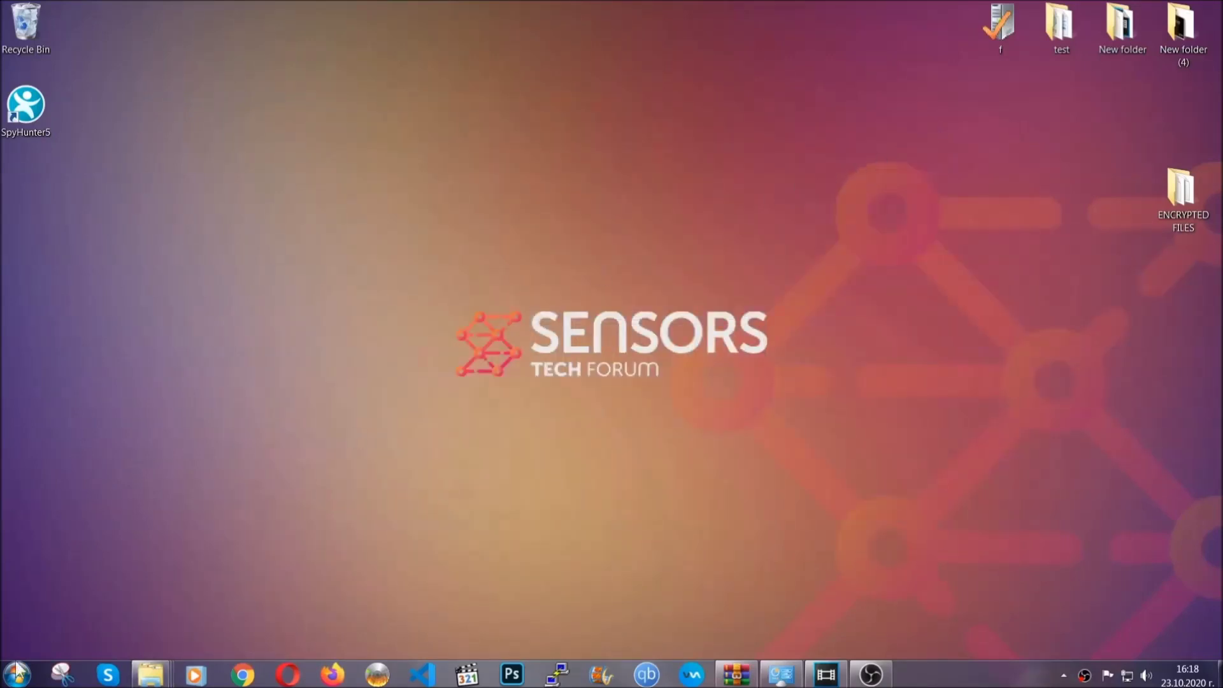
- Paste the six copied files onto FLASH DRIVE (H:) and close its window
left_click(17, 674)
left_click(232, 478)
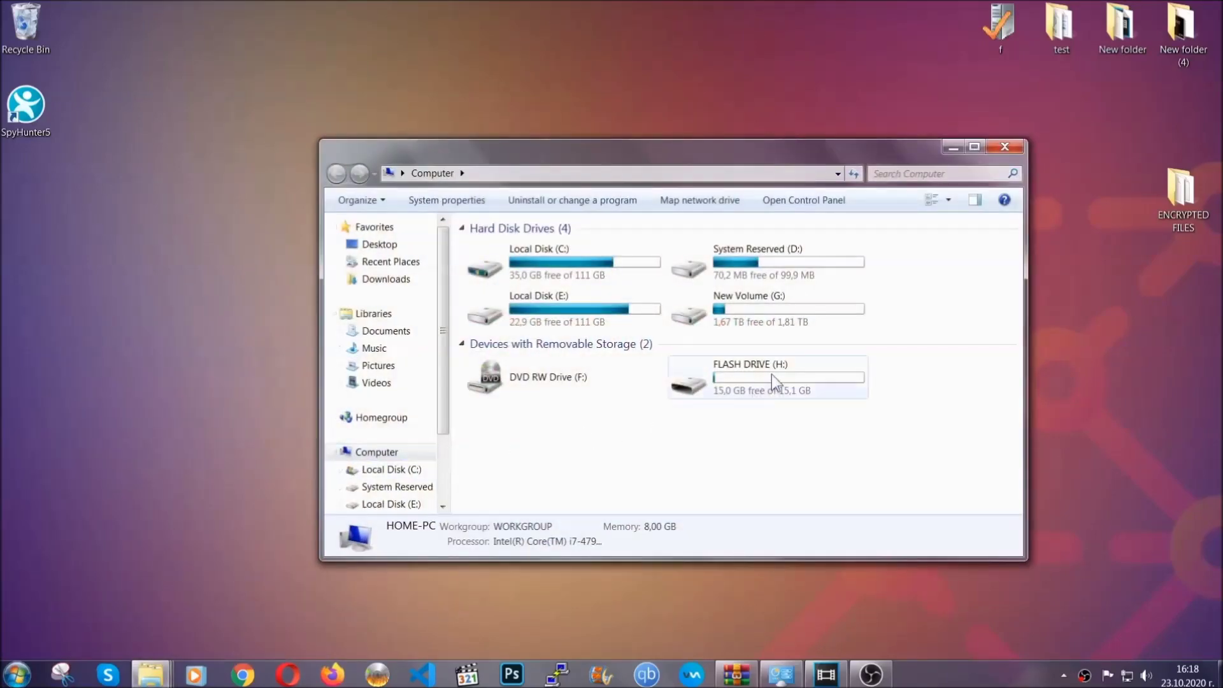
double_click(770, 373)
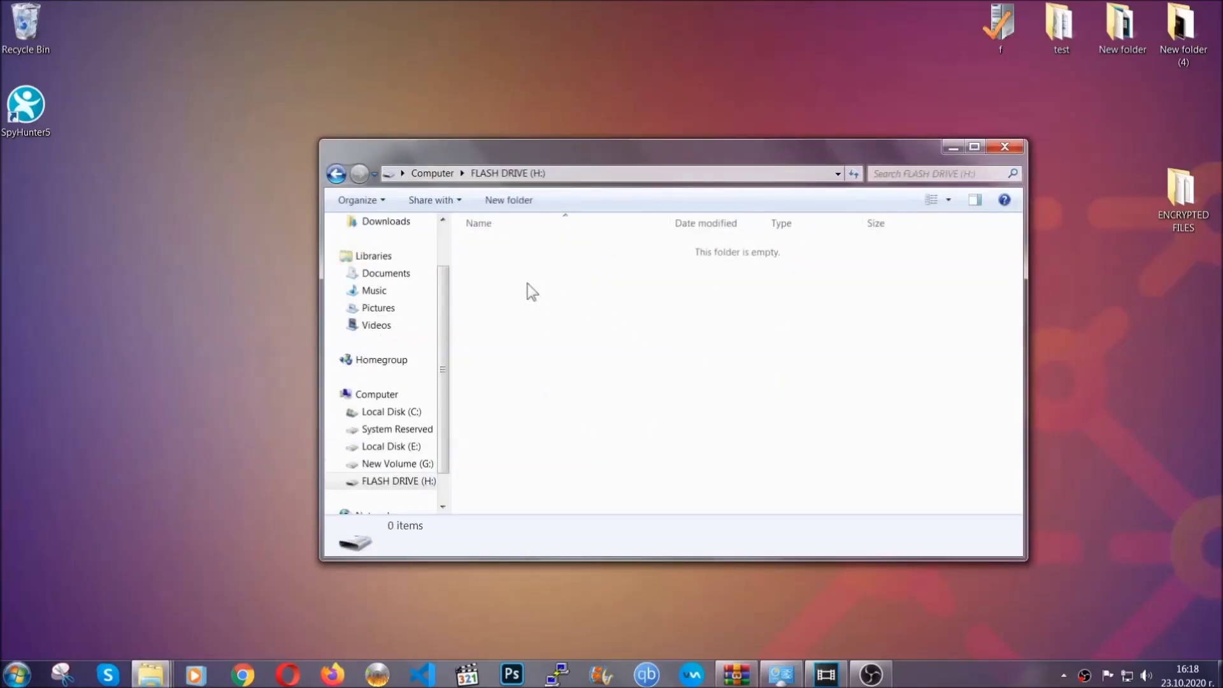
right_click(527, 284)
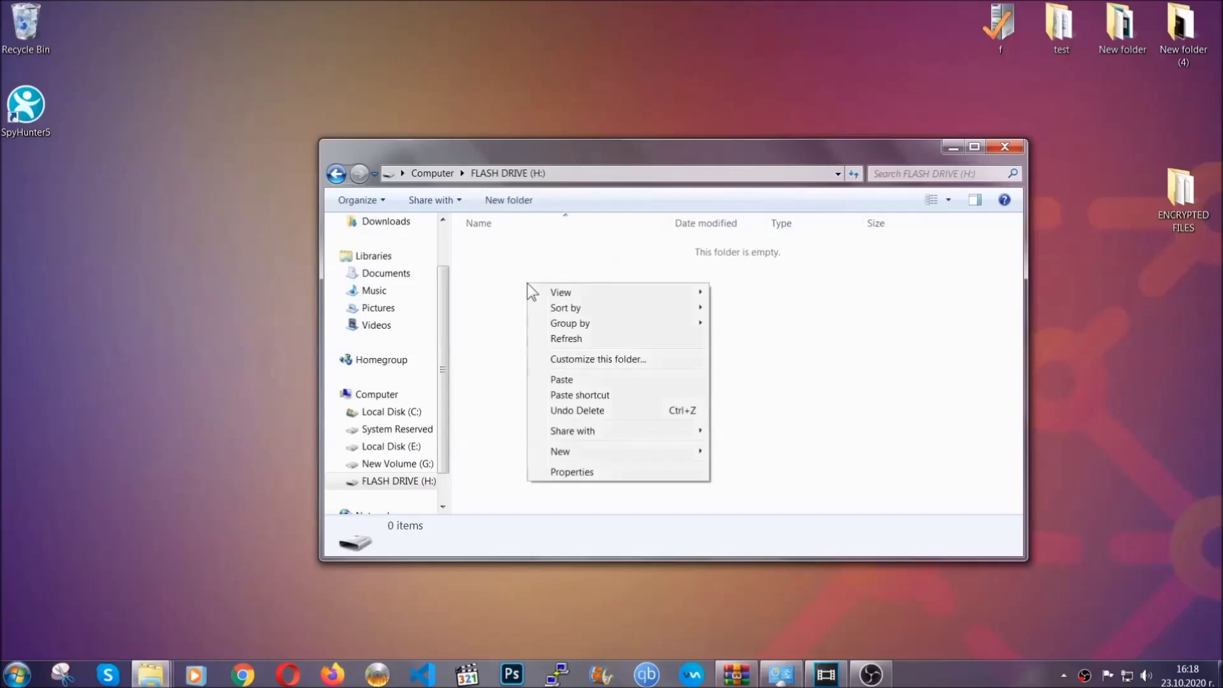
left_click(556, 381)
left_click(556, 380)
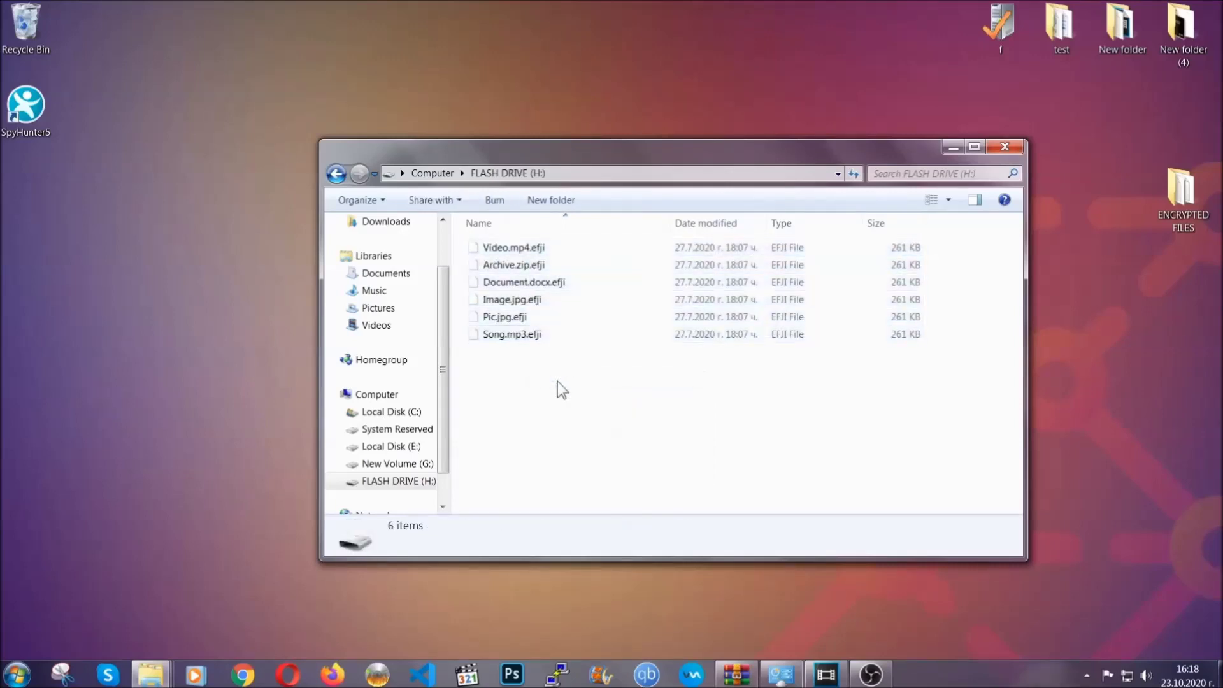
left_click(1005, 148)
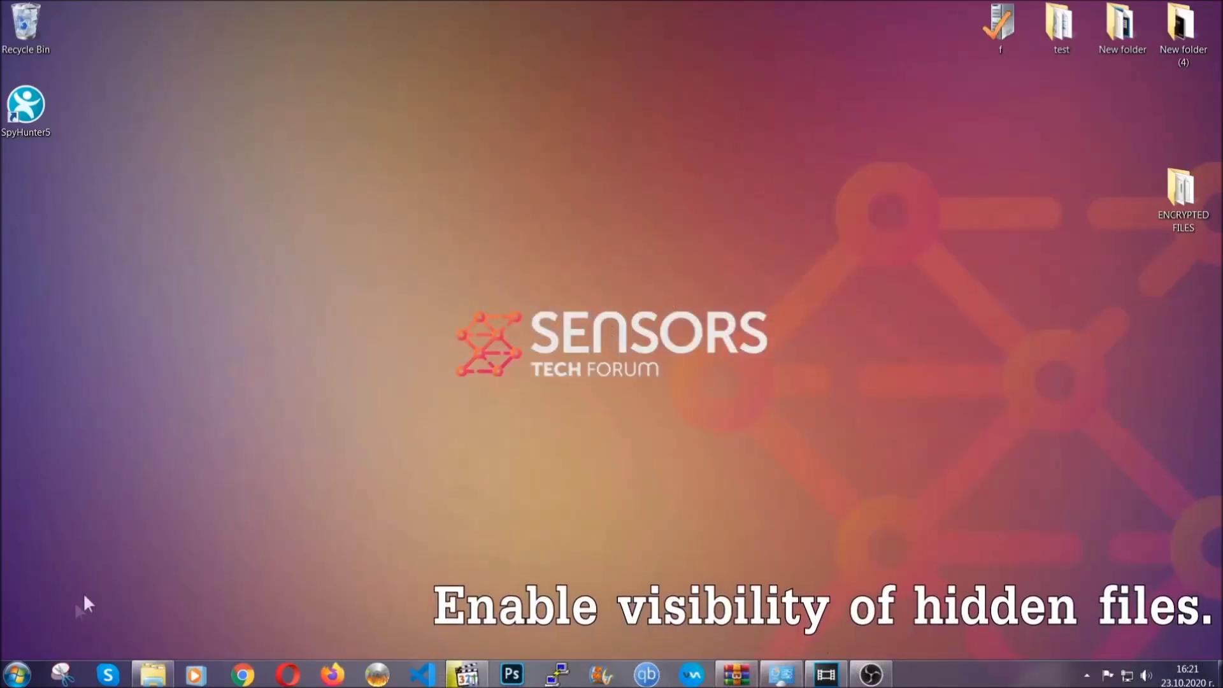
- Find 'show hidden files and folders' via Start search and enable showing hidden files, folders and drives
left_click(16, 674)
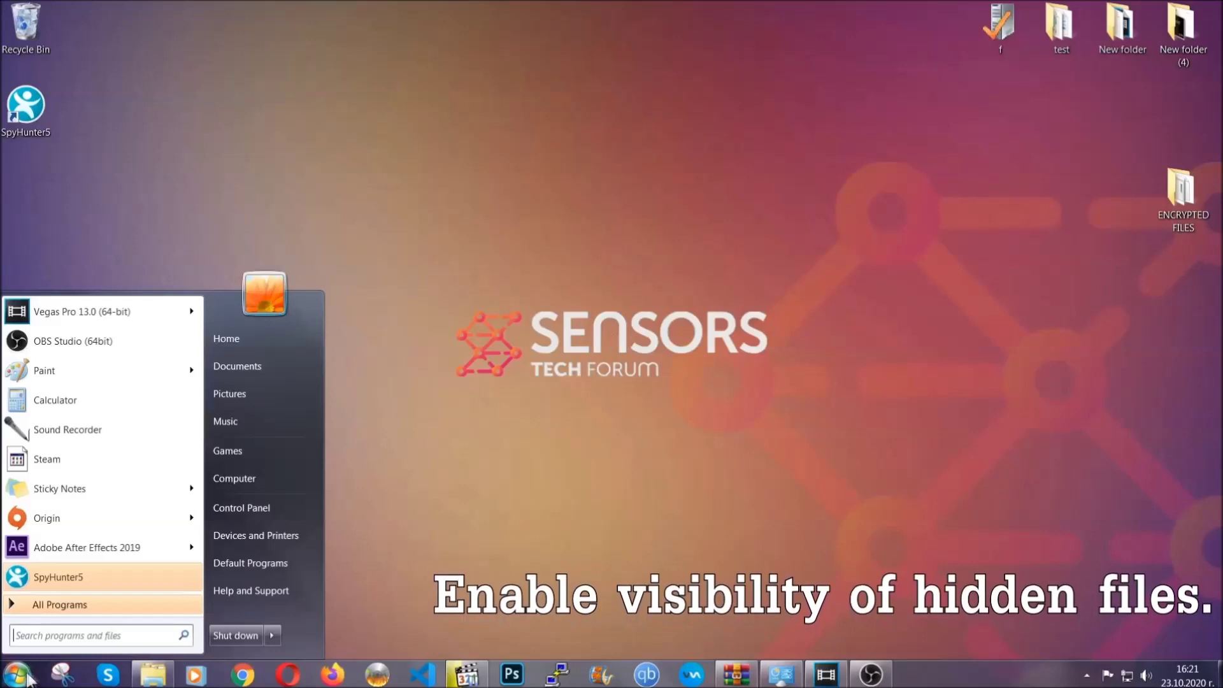
left_click(51, 634)
type("showh")
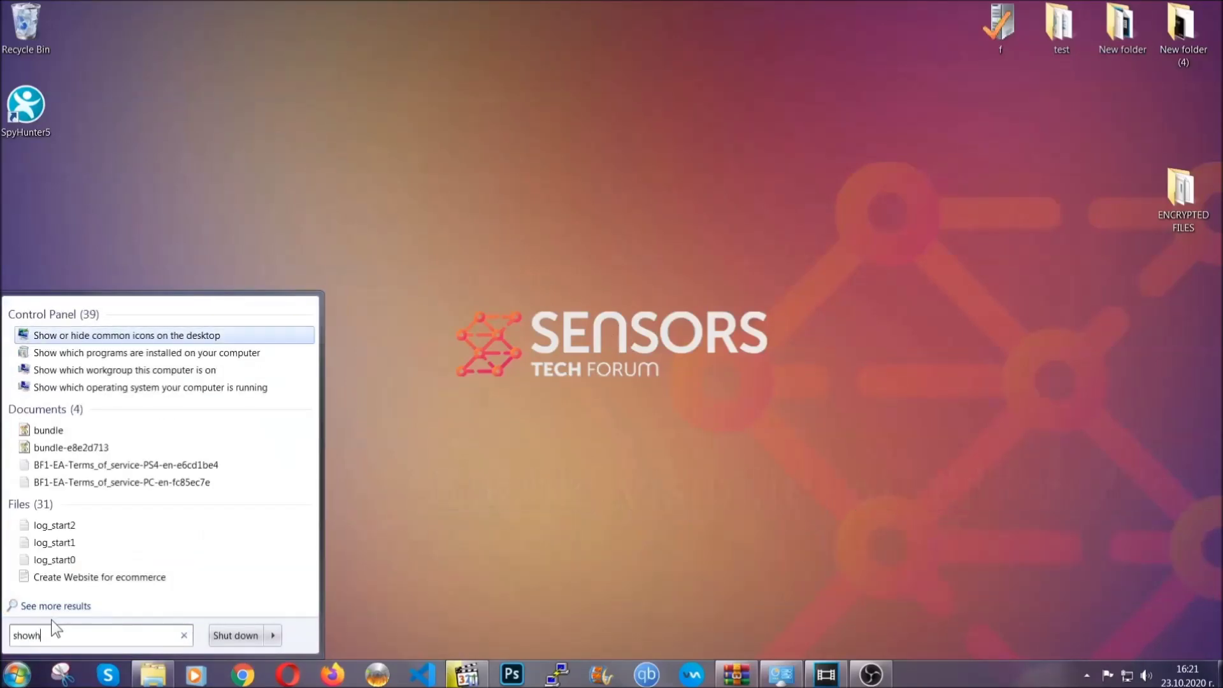
key("BackSpace")
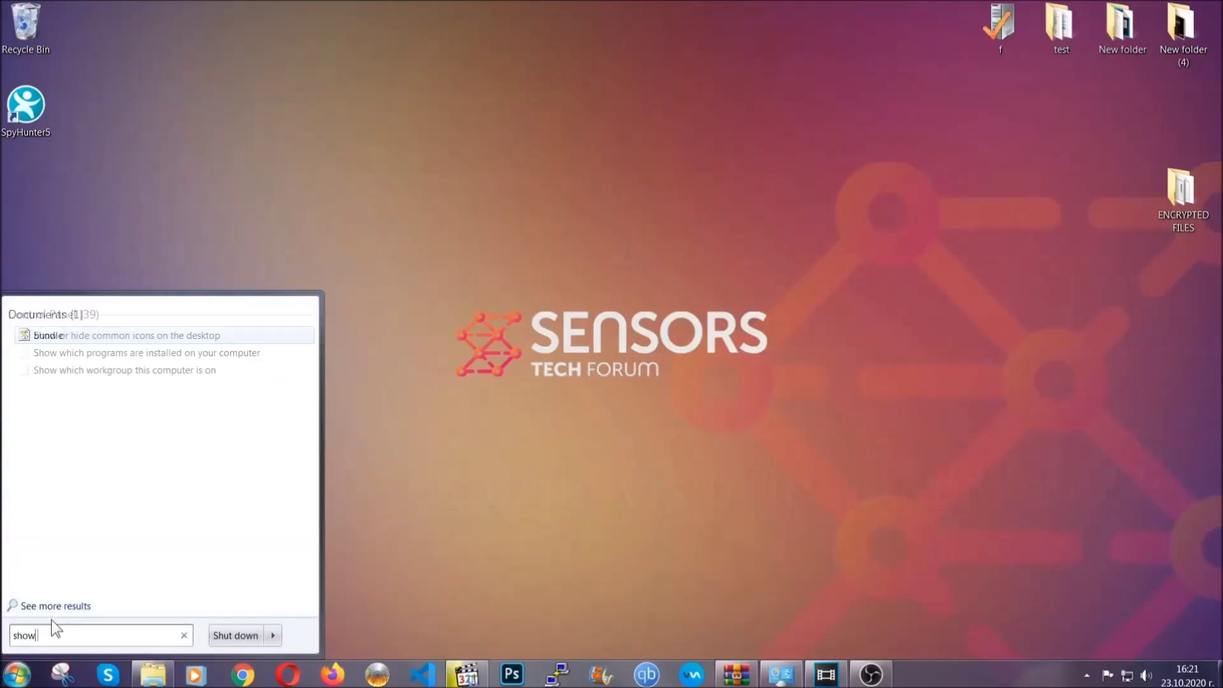
type("hidden files and folders")
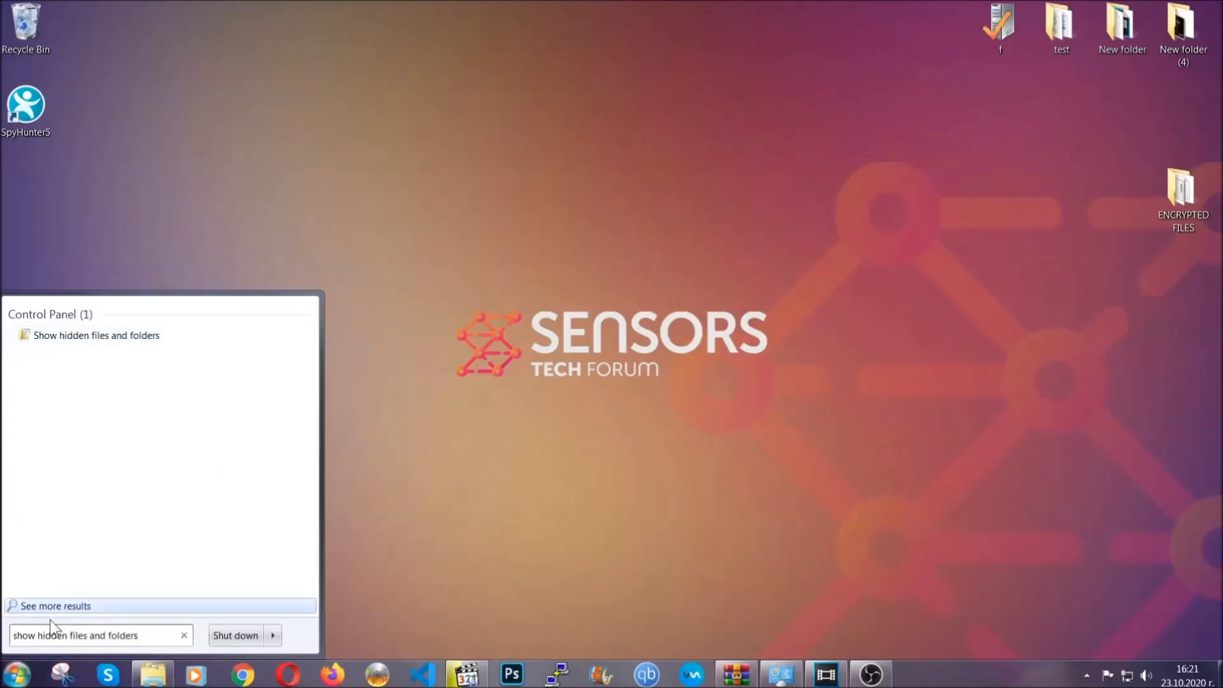
left_click(144, 338)
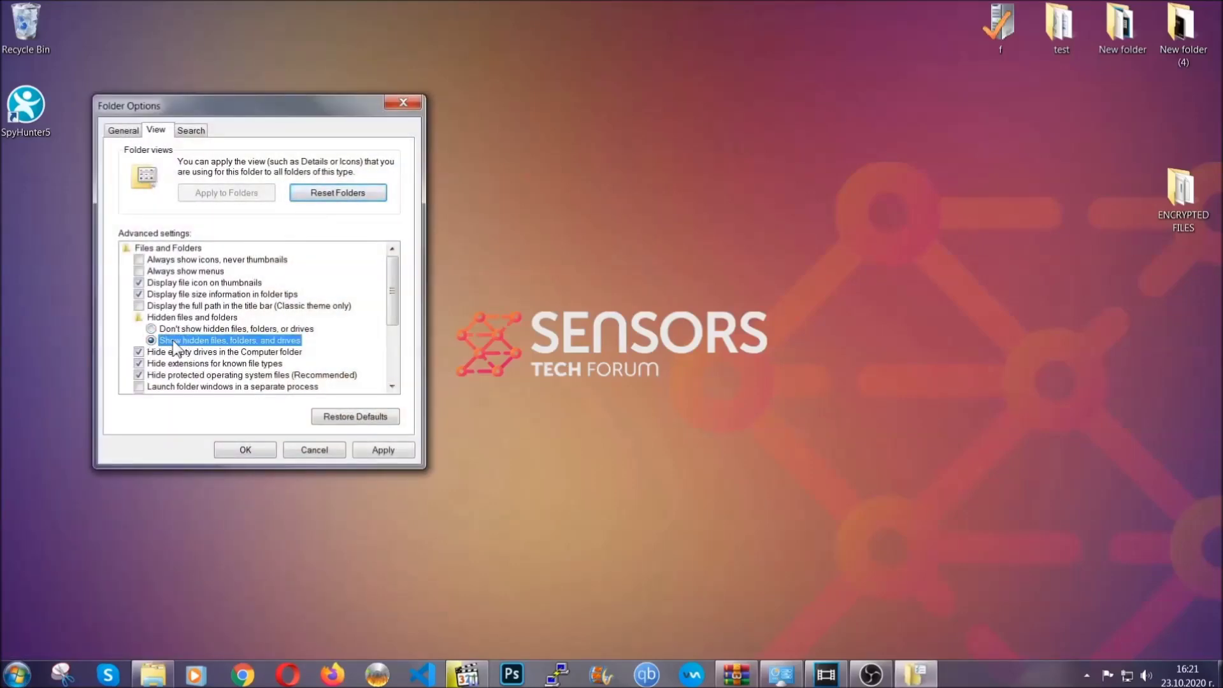
left_click(382, 449)
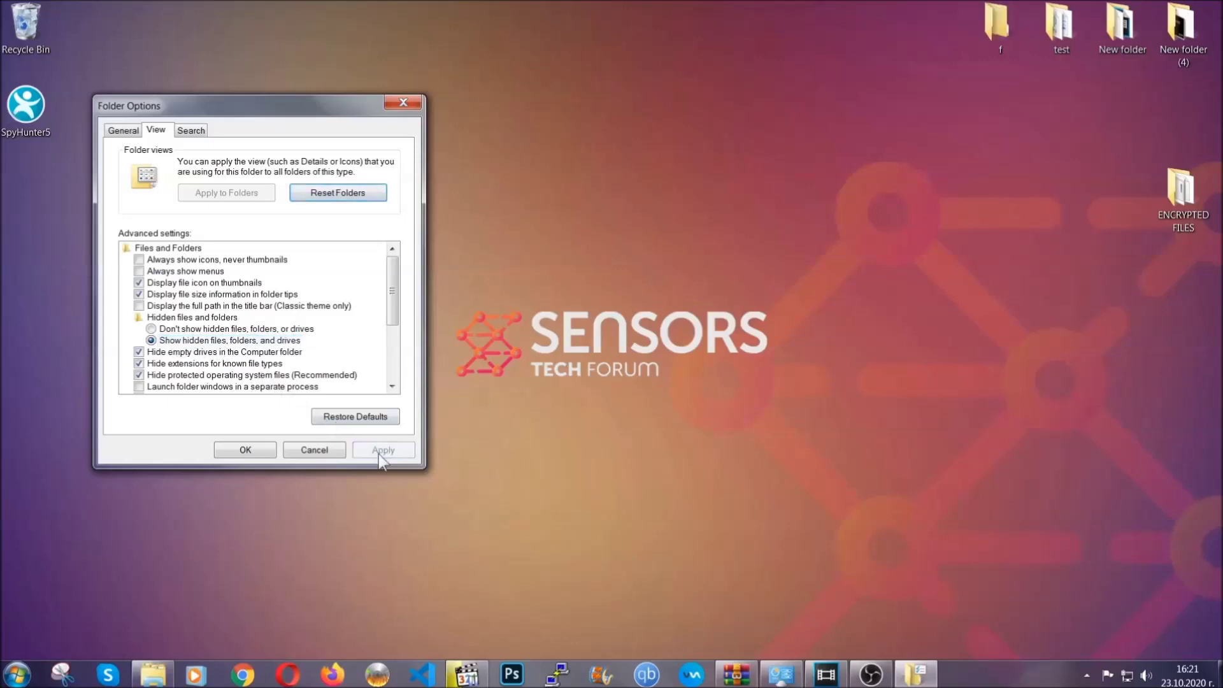
left_click(244, 450)
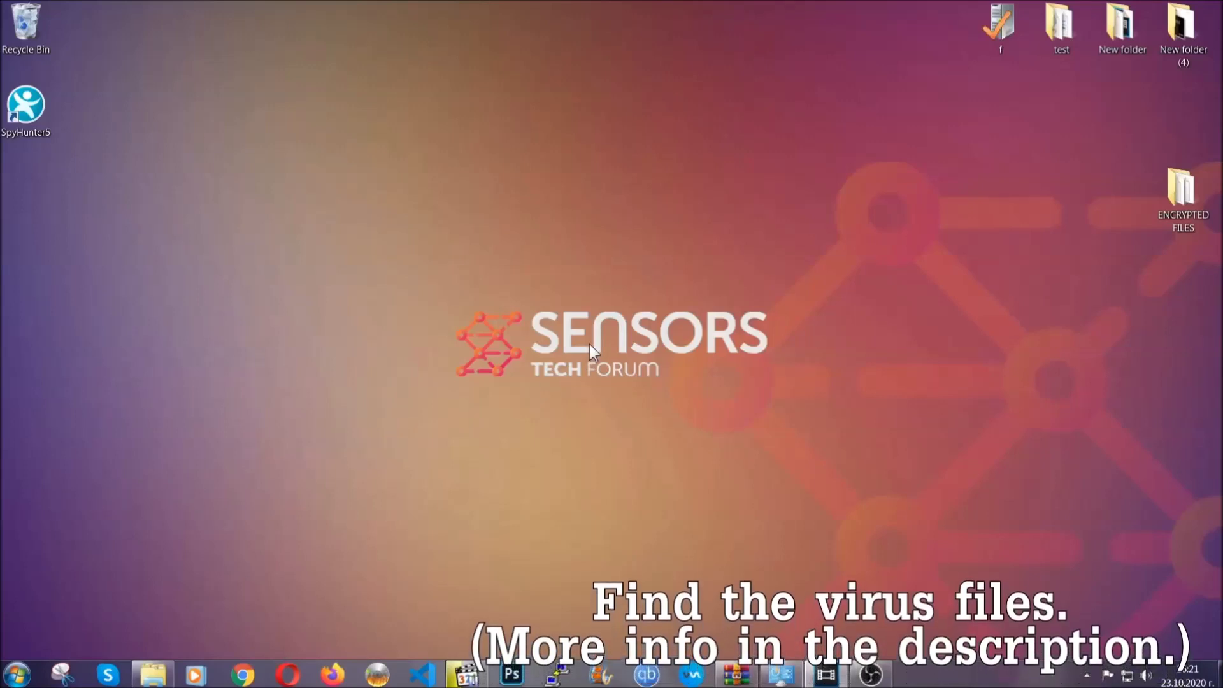
left_click(17, 674)
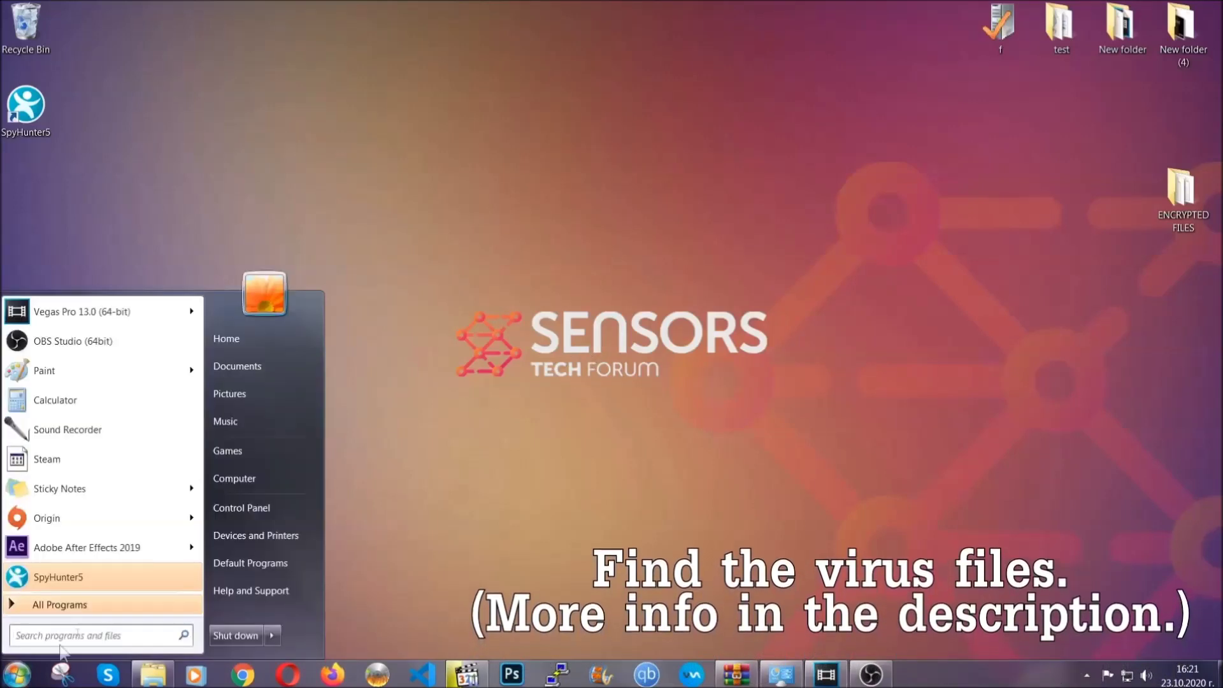
- Search the whole computer for 'fileextension:exe Example Vir'
left_click(251, 477)
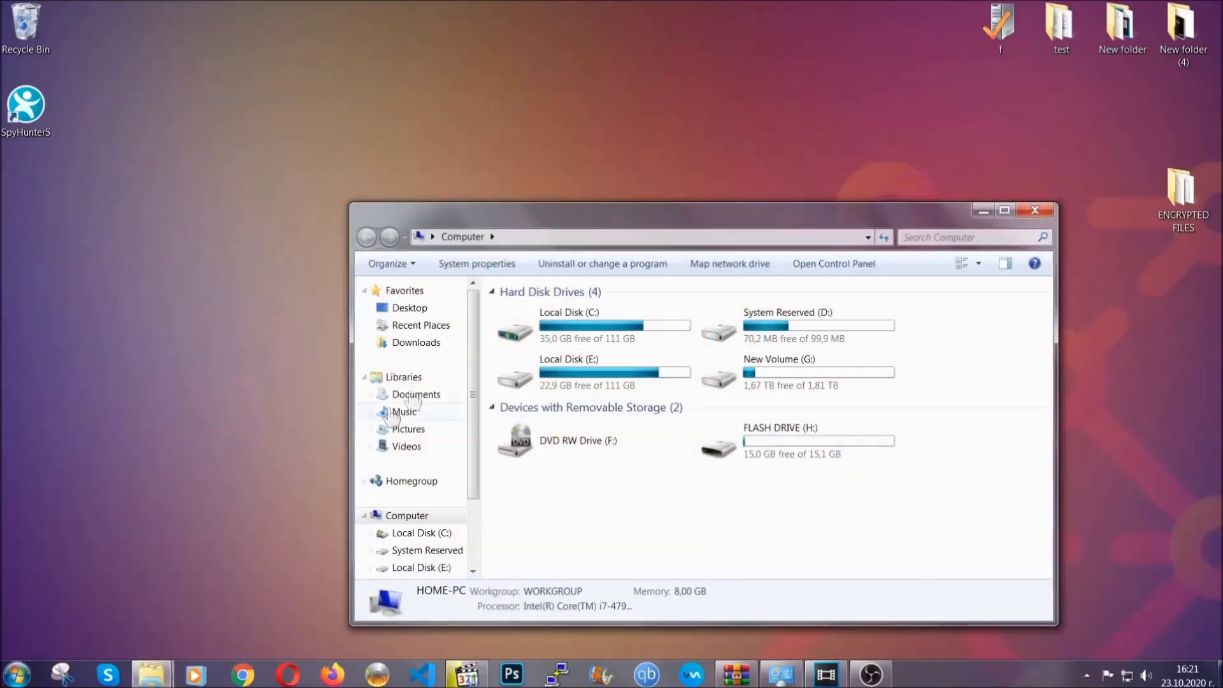
left_click_drag(664, 220, 584, 166)
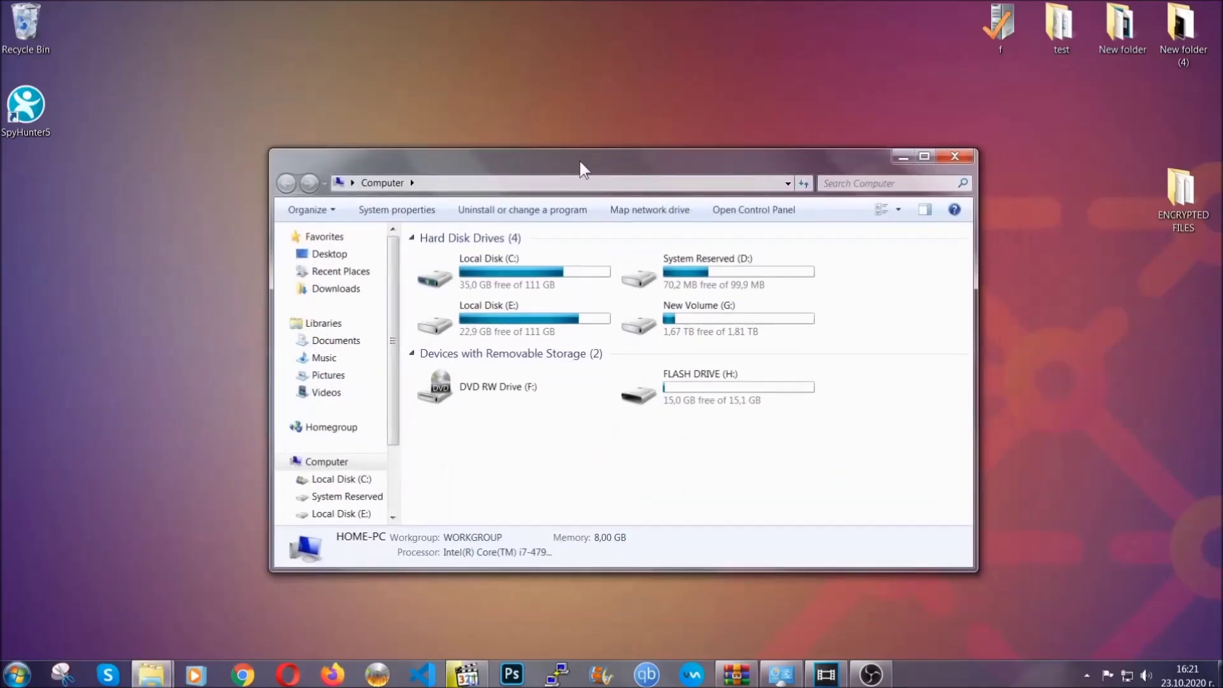
left_click(831, 183)
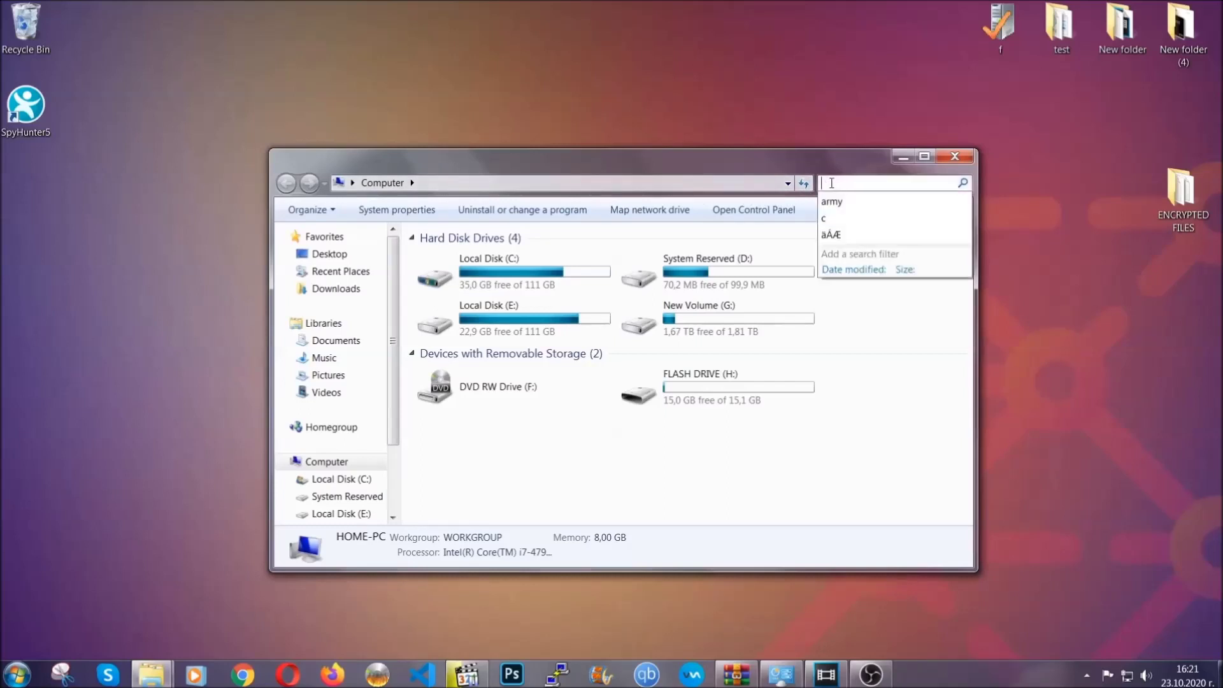
type("fileextension")
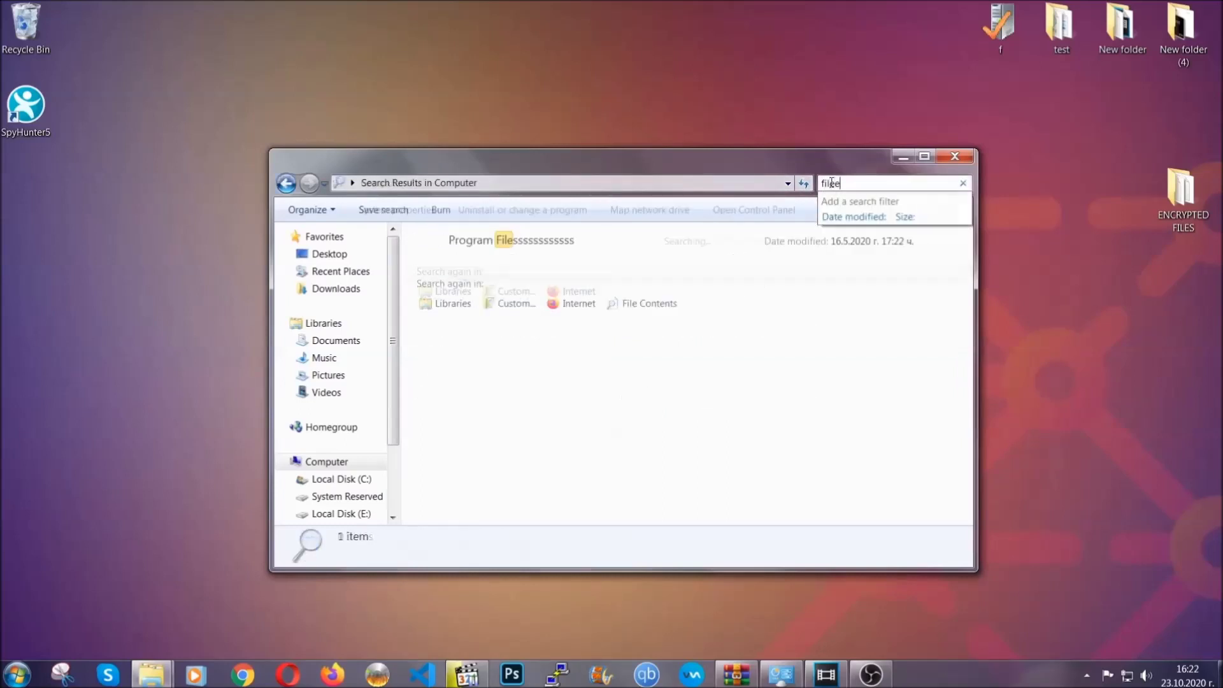
type(":exe ")
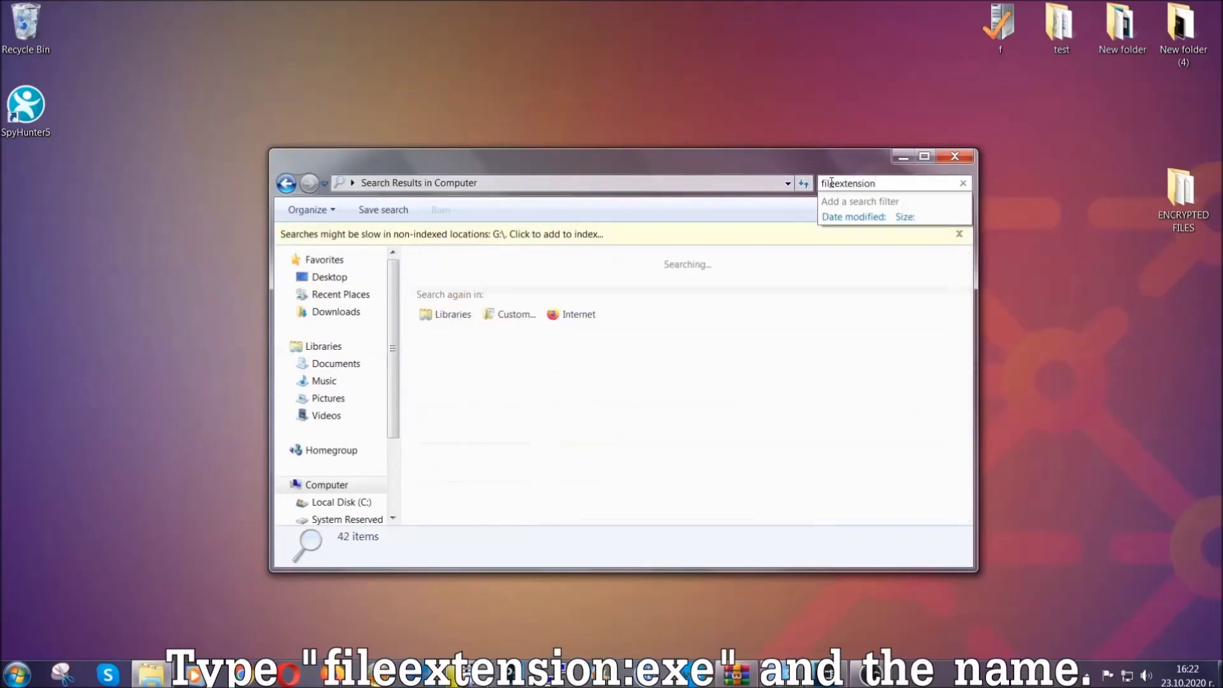
type("E")
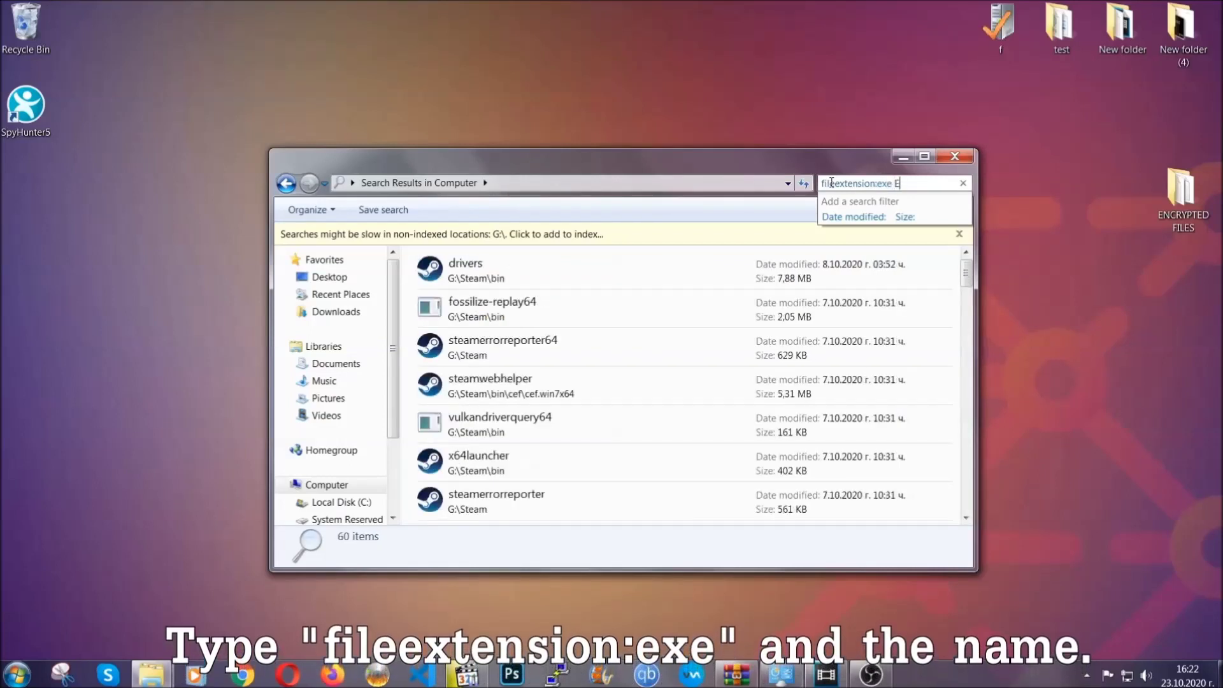
type("xample Virus Name")
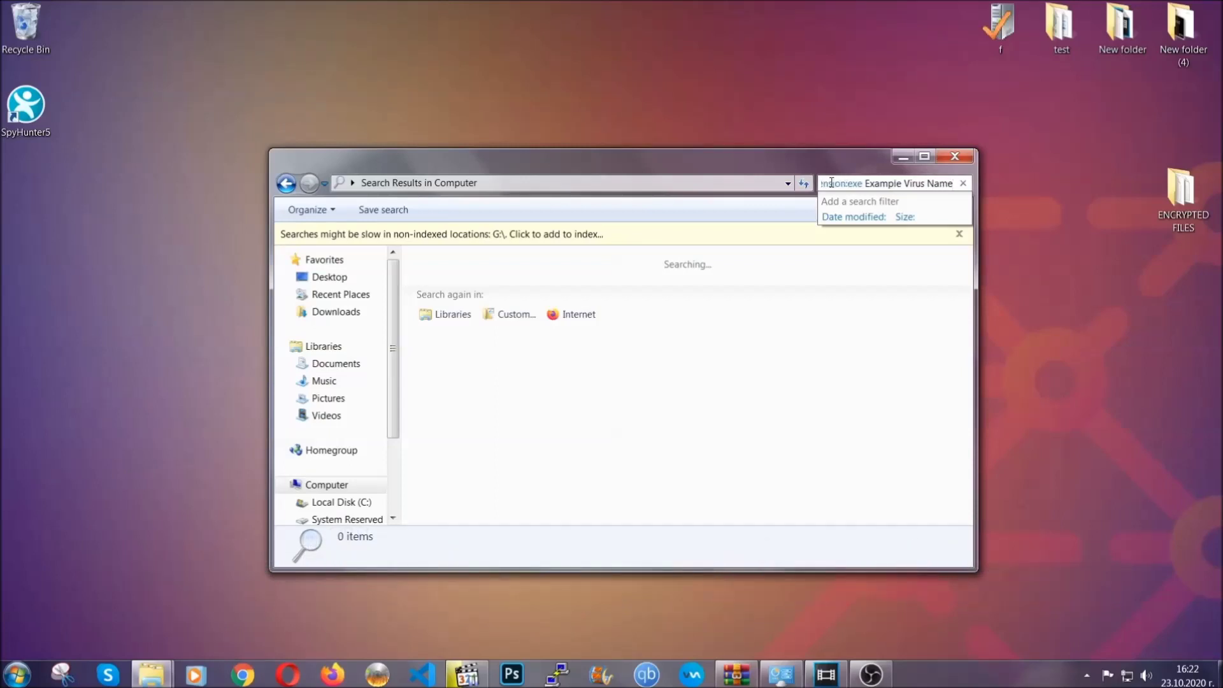
key("Return")
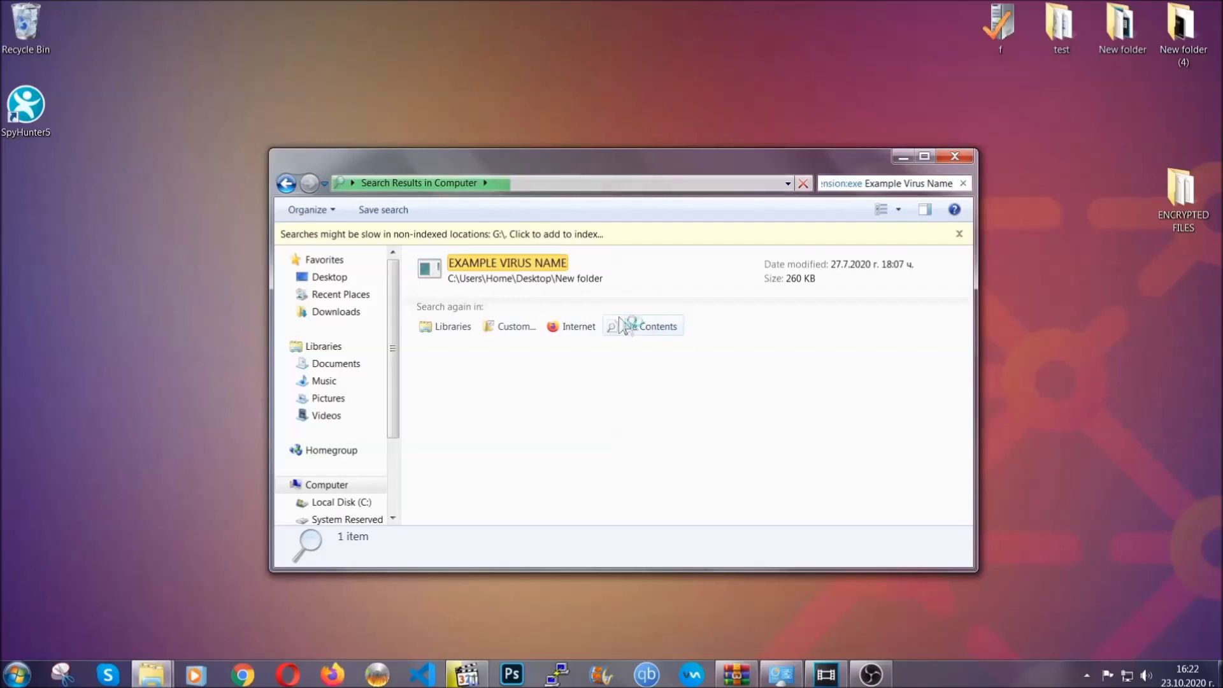
- Delete the EXAMPLE VIRUS NAME executable to the Recycle Bin and close the results window
left_click(535, 260)
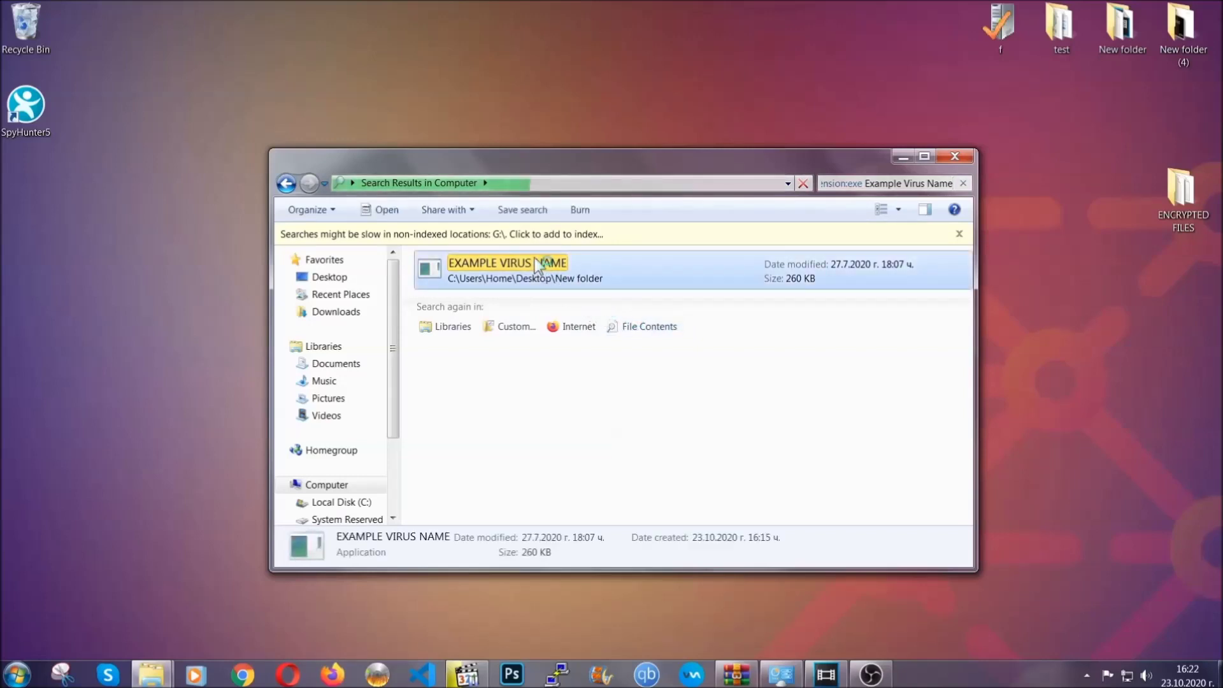
right_click(535, 263)
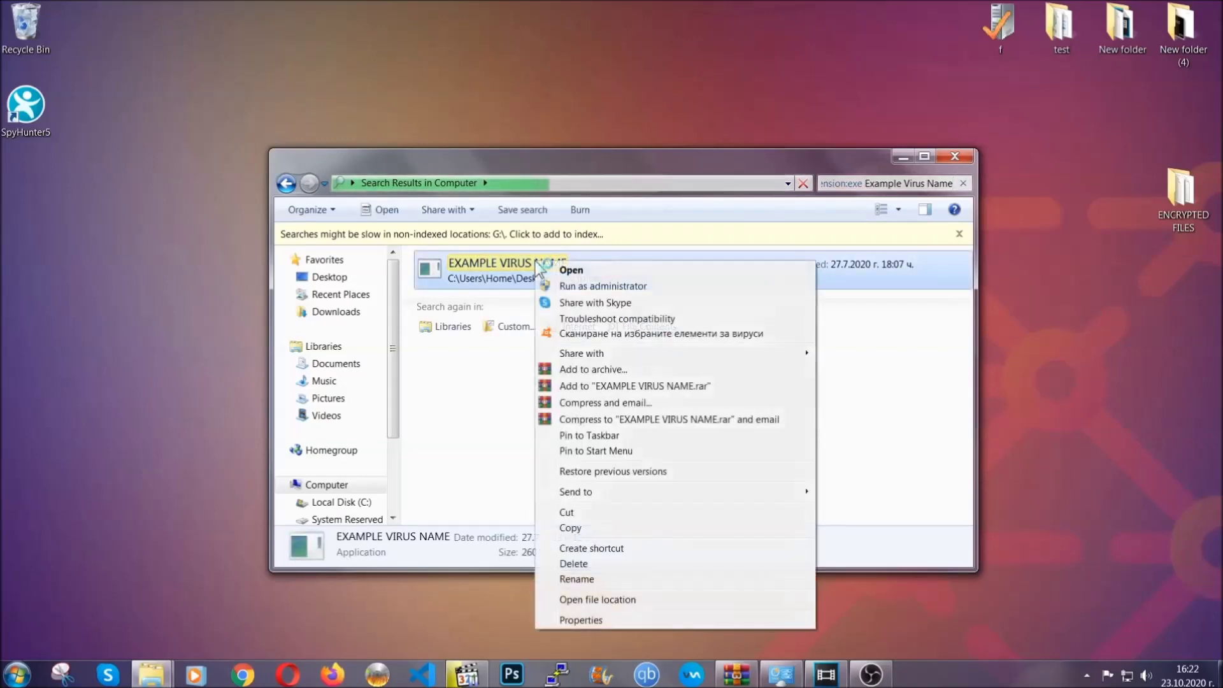
left_click(589, 563)
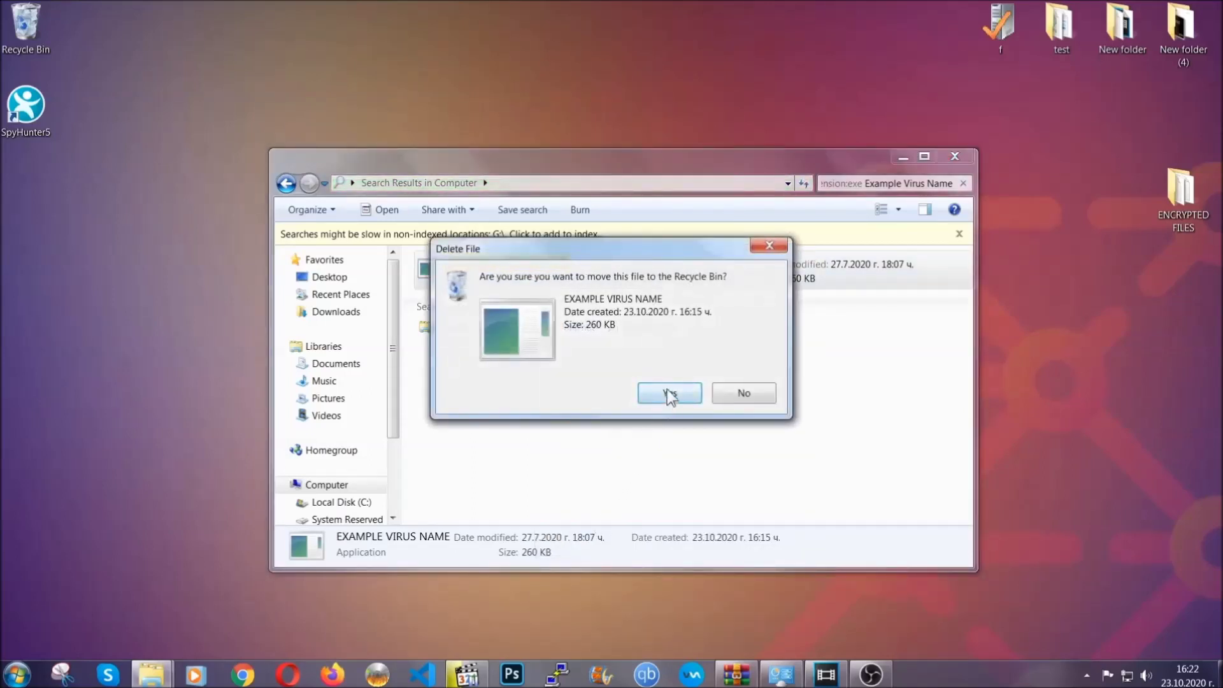
left_click(669, 394)
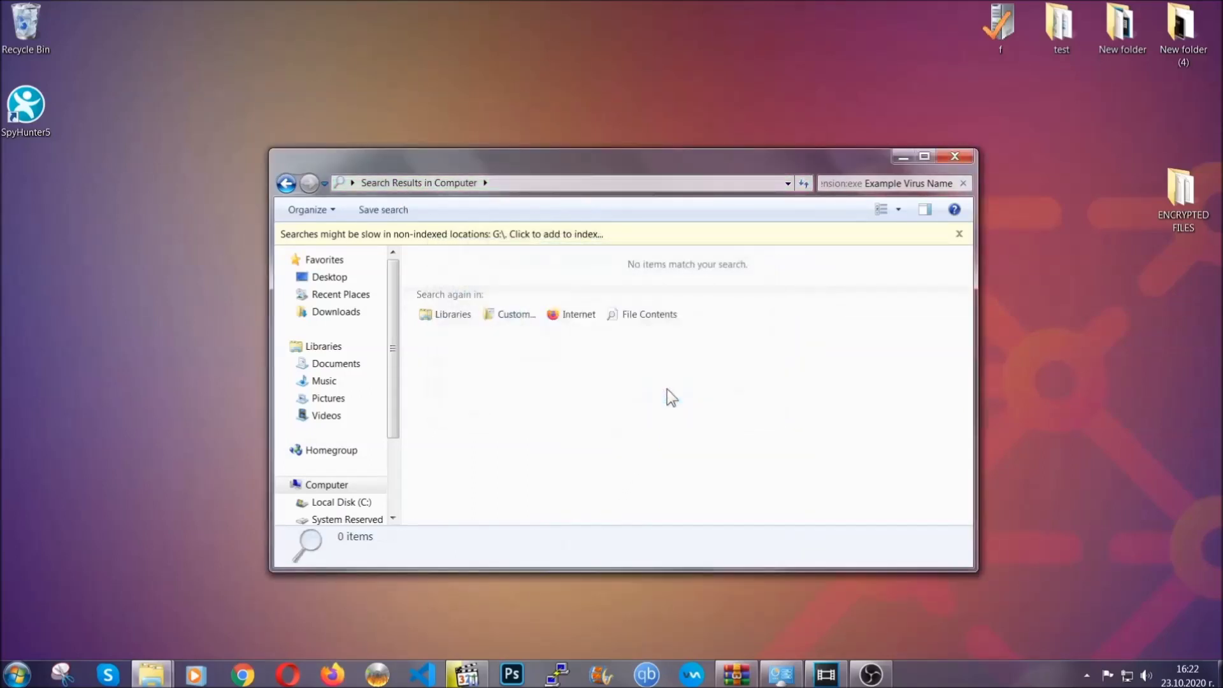
left_click(955, 157)
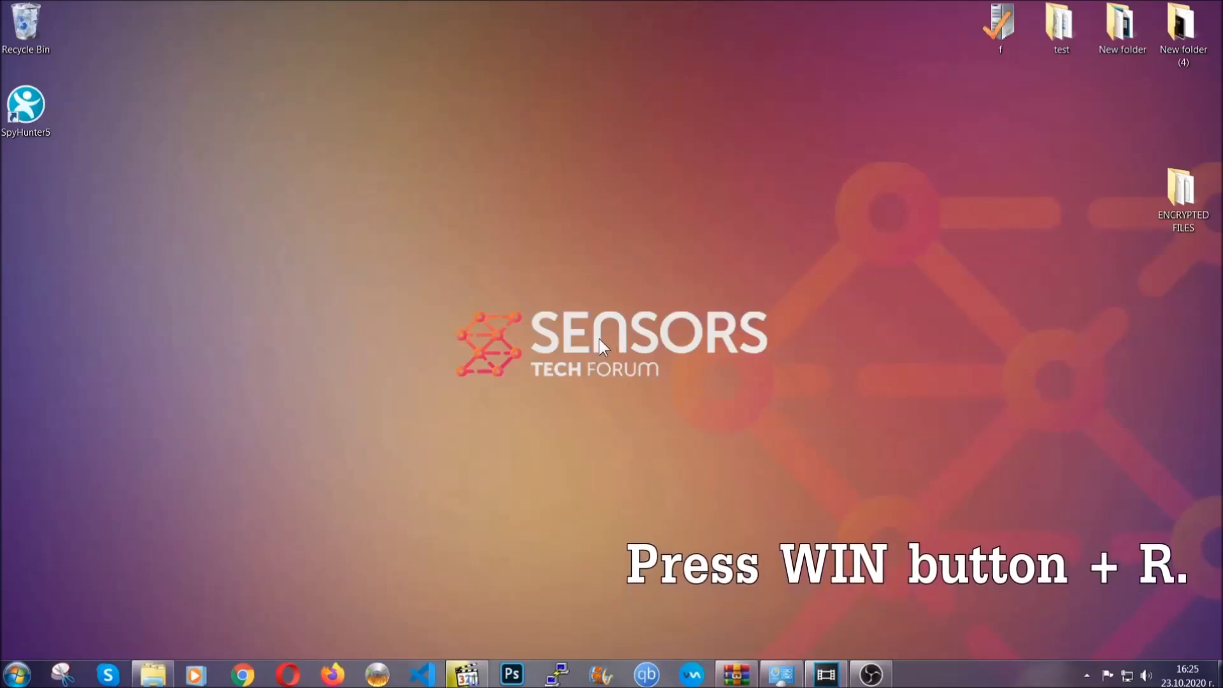
- Replace 'cmd' with REGEDIT in the Run dialog to launch Registry Editor
key("super+r")
left_click(132, 577)
double_click(116, 579)
type("REGEDIT")
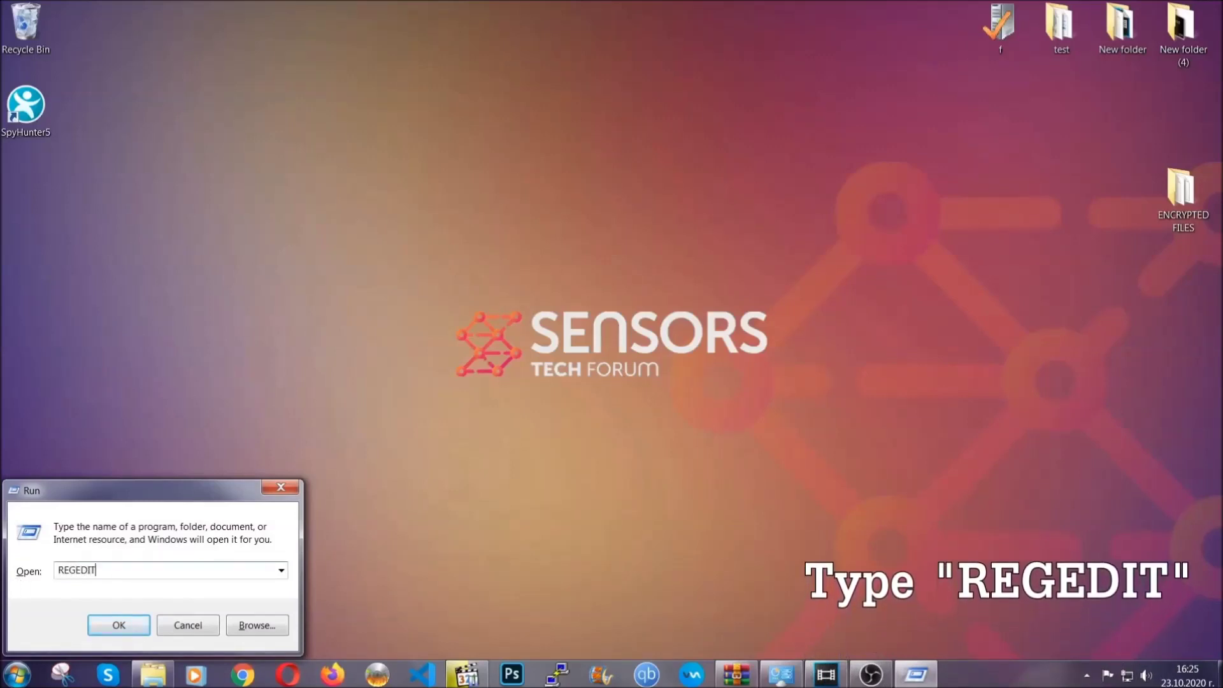
left_click(105, 622)
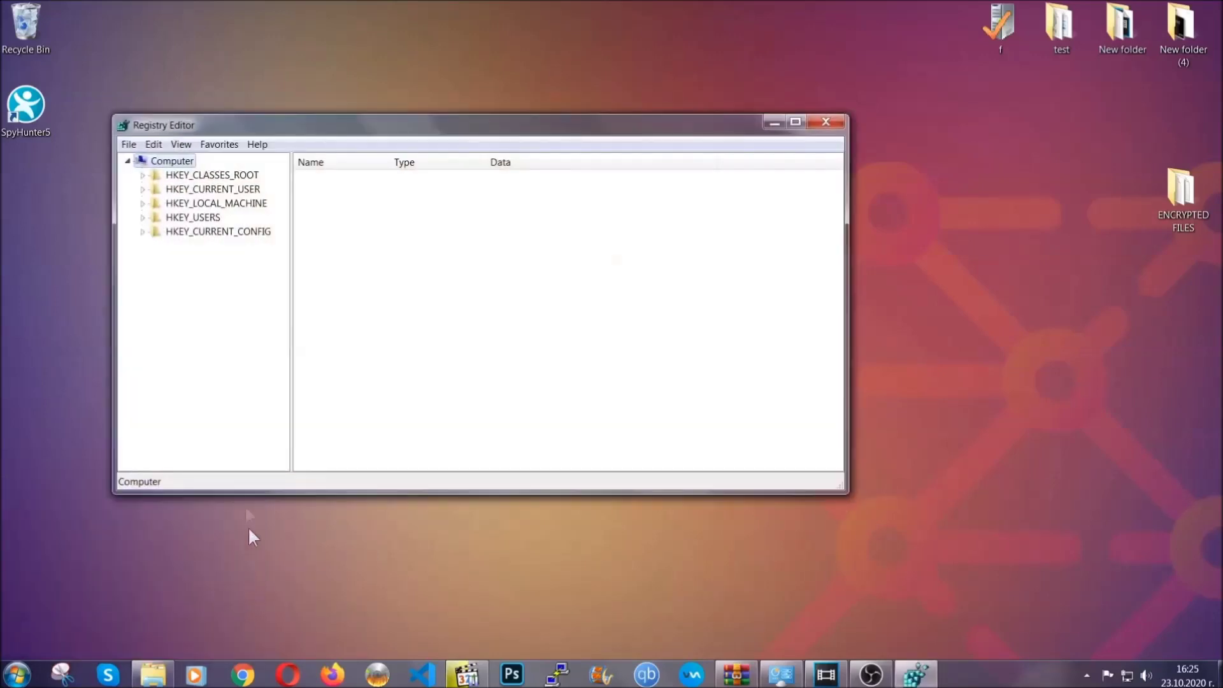
- Export the entire registry to a file named BACKUP on the Desktop
left_click(130, 145)
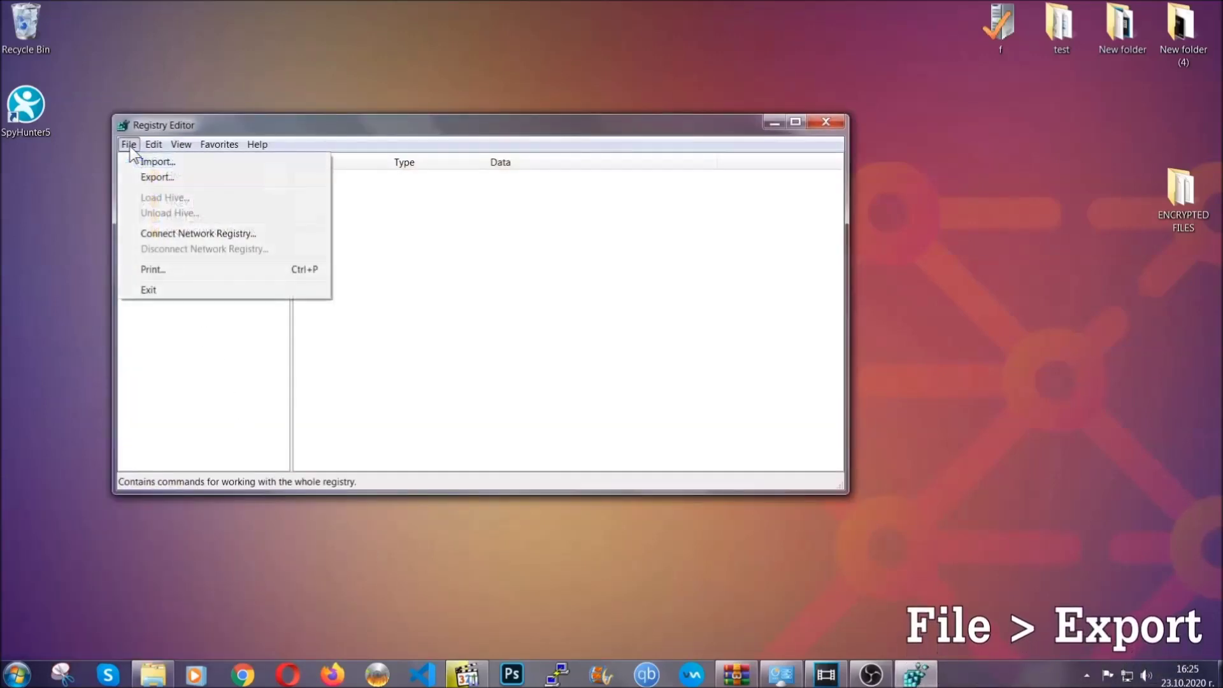
left_click(159, 176)
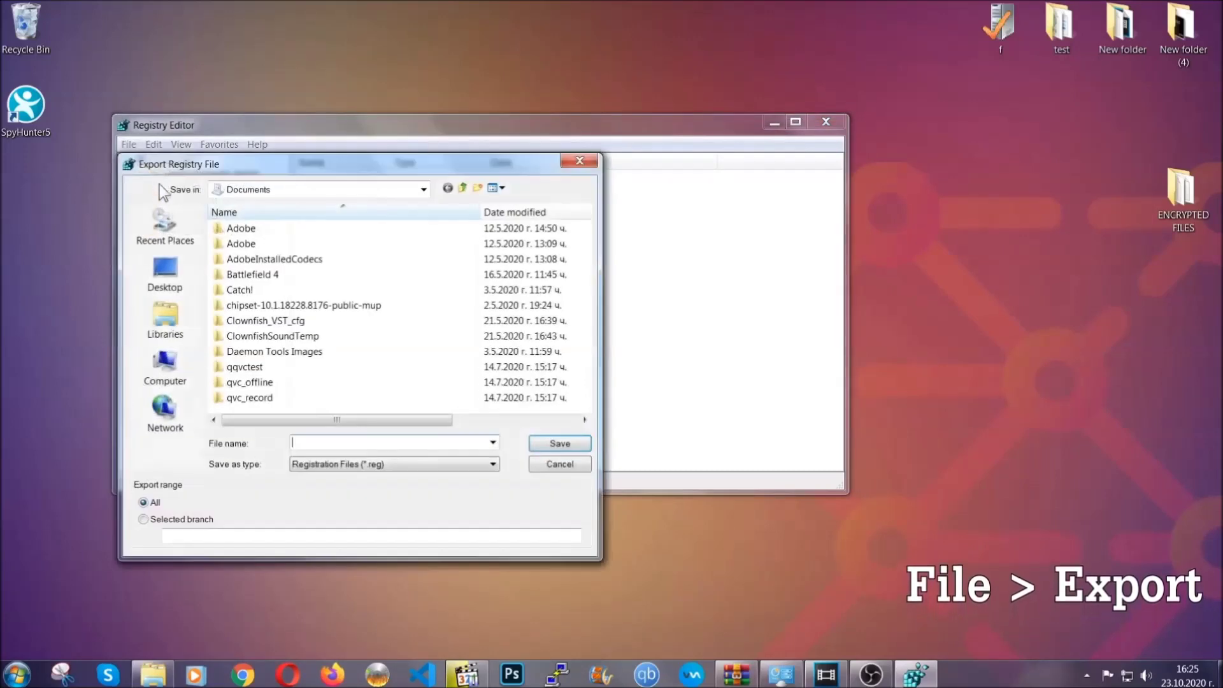
left_click(159, 270)
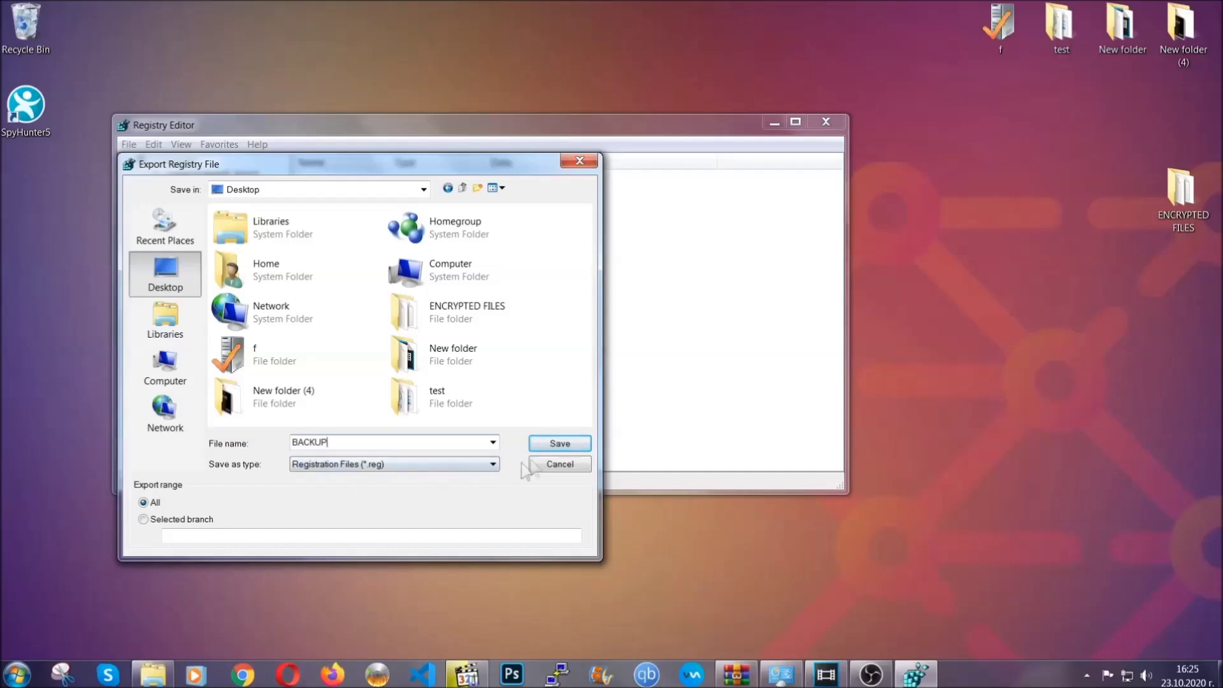
left_click(552, 446)
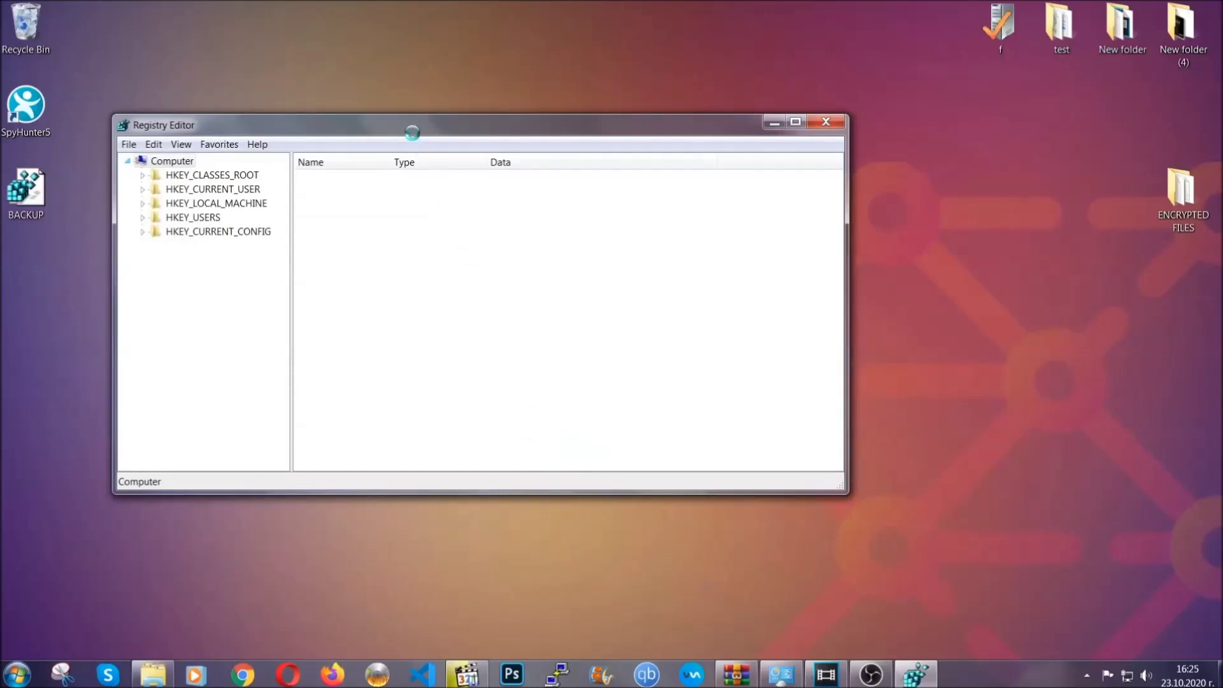
left_click_drag(412, 134, 534, 173)
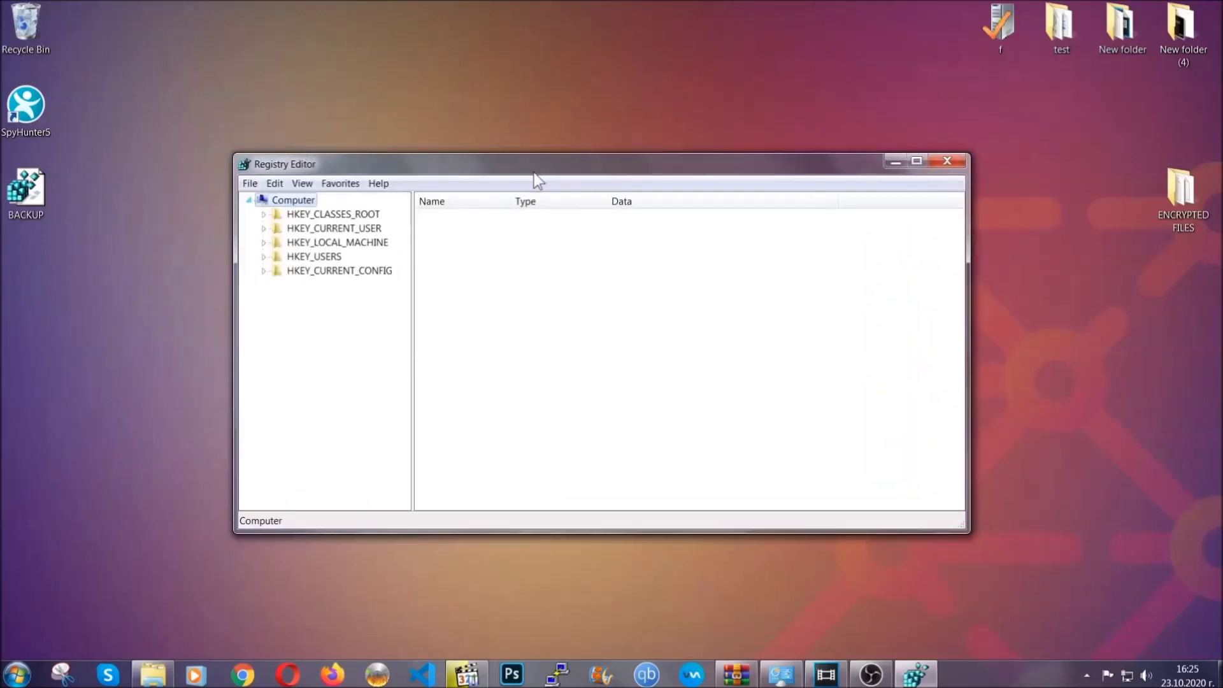
left_click(249, 184)
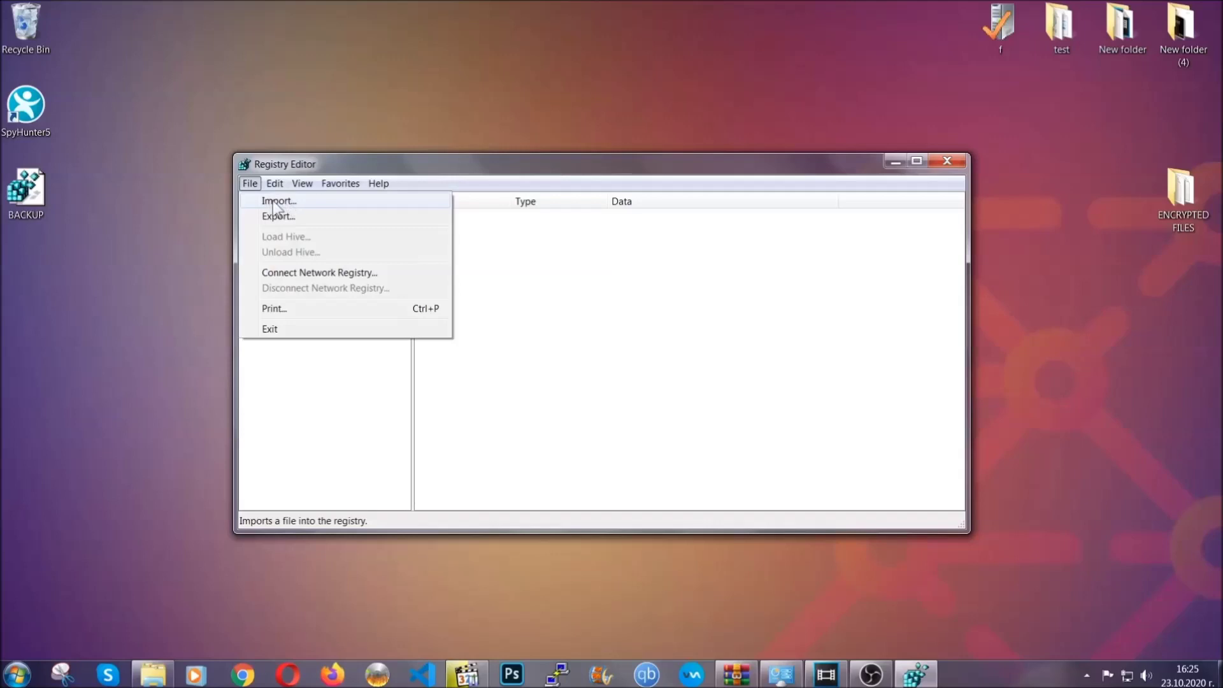
left_click(250, 183)
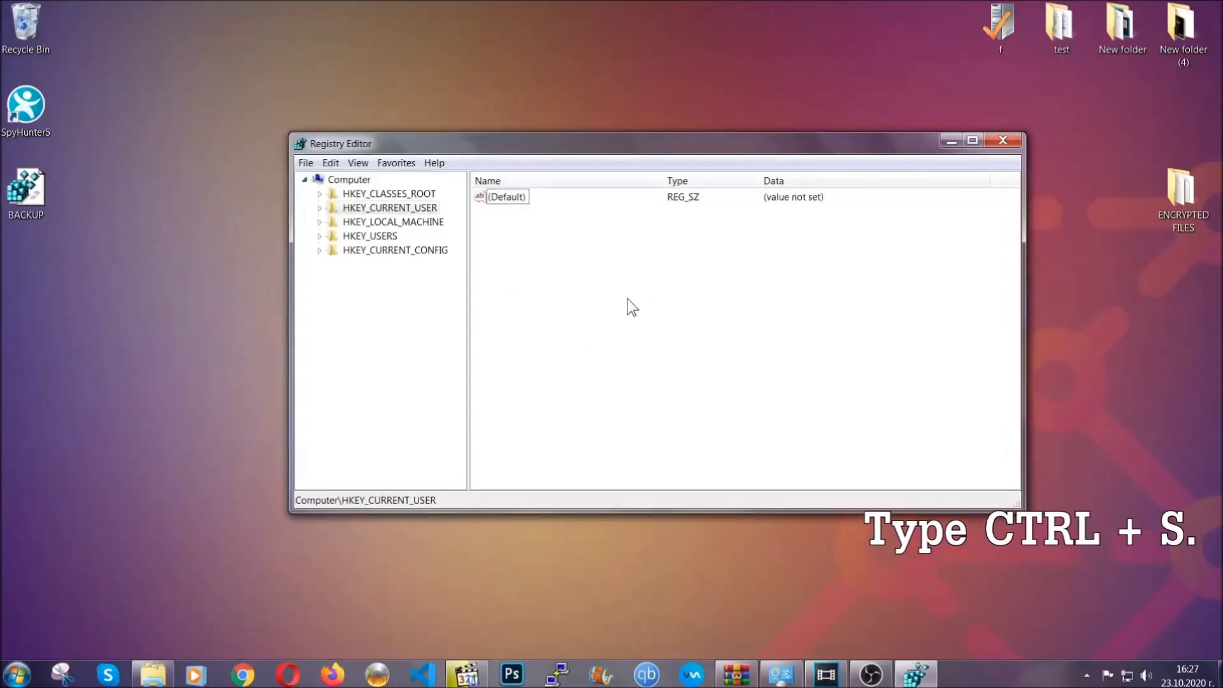
- Search the registry for 'RunOnce' and open the current user's CurrentVersion\Run key
key("ctrl+f")
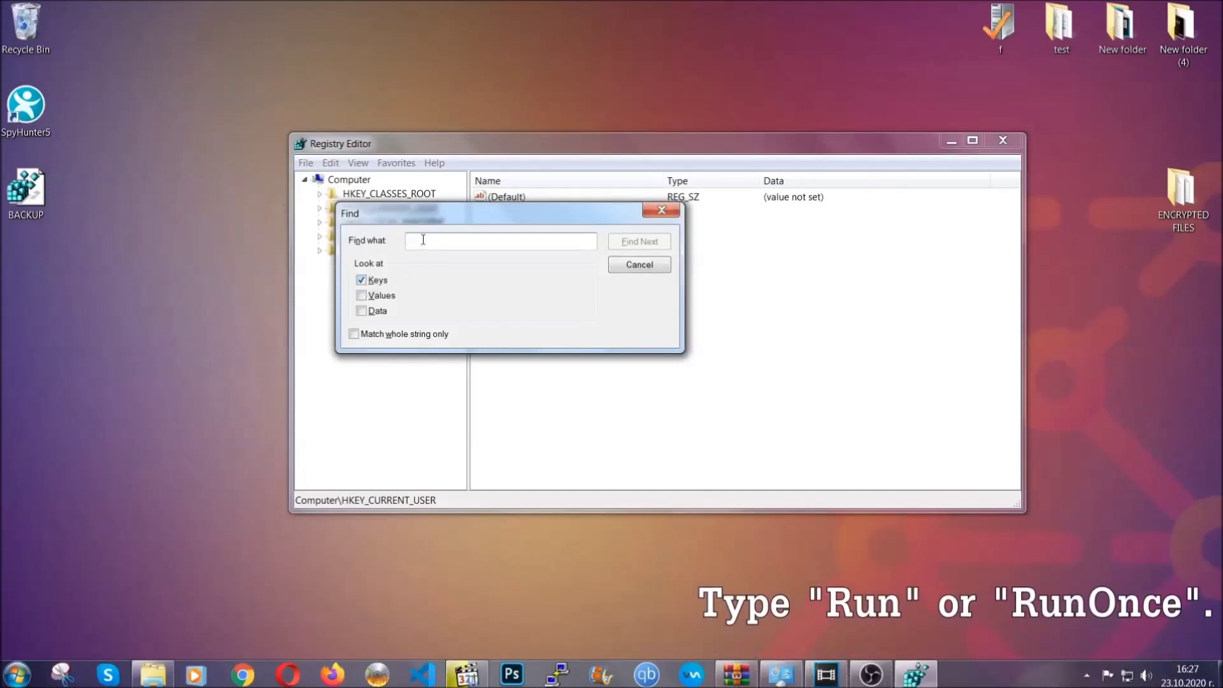
type("RunO")
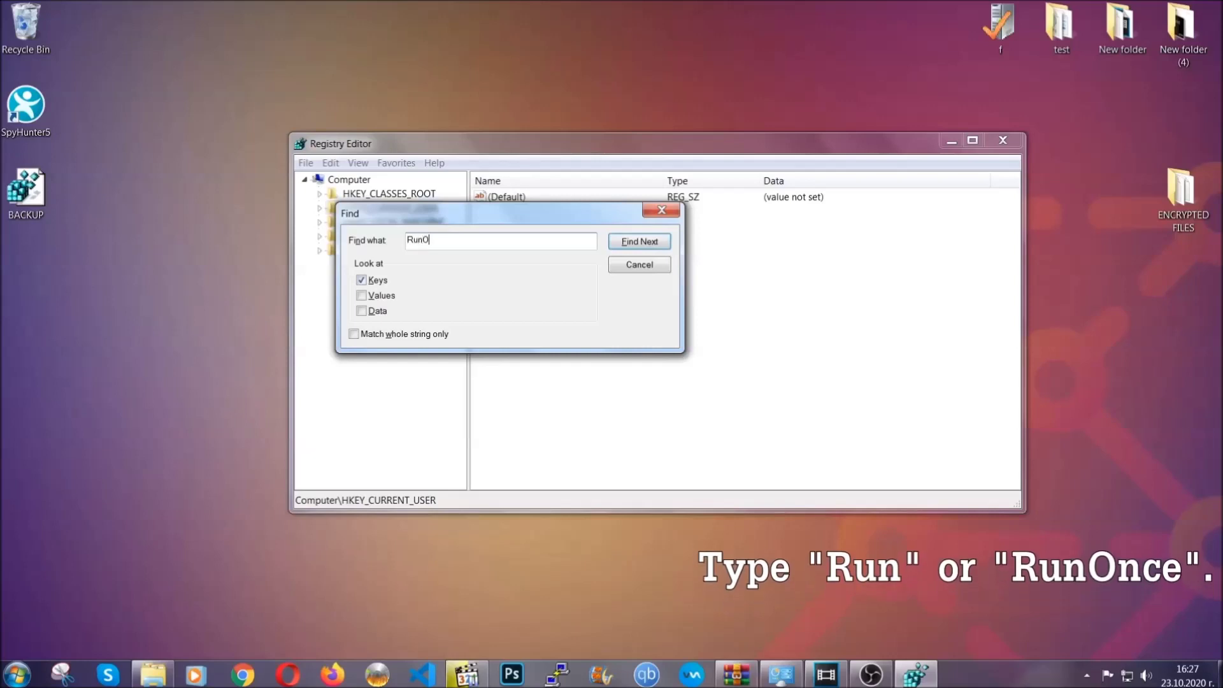
type("nce")
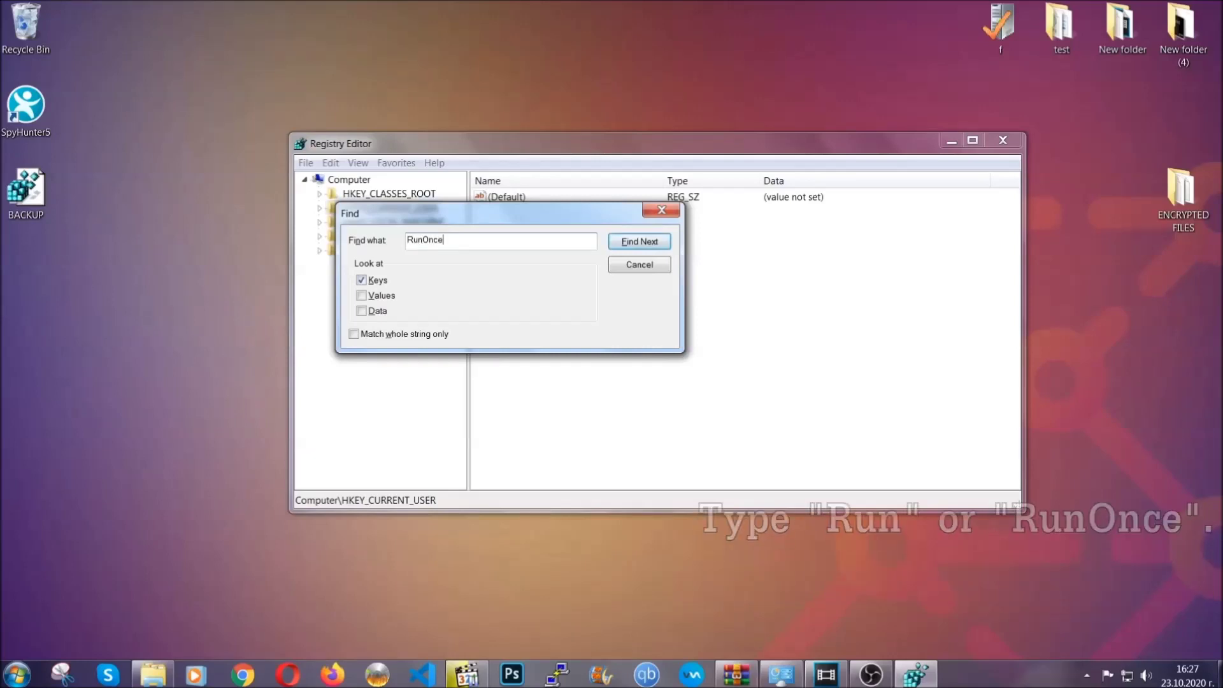
left_click(639, 241)
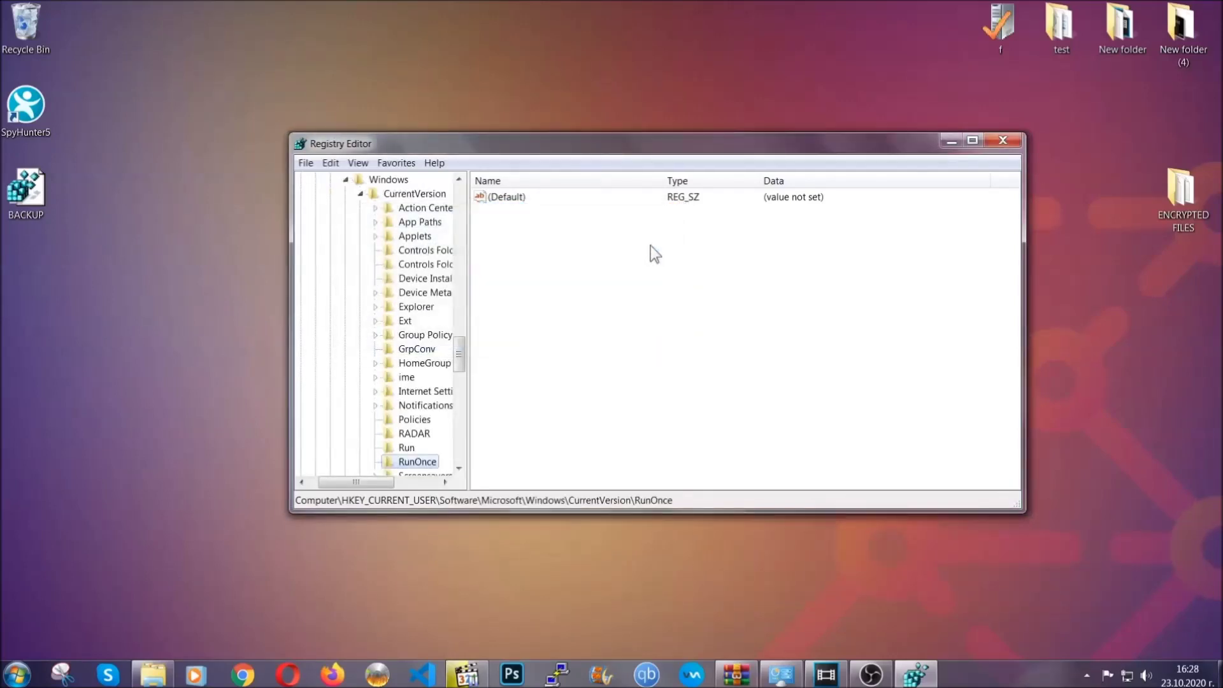
left_click_drag(460, 349, 459, 366)
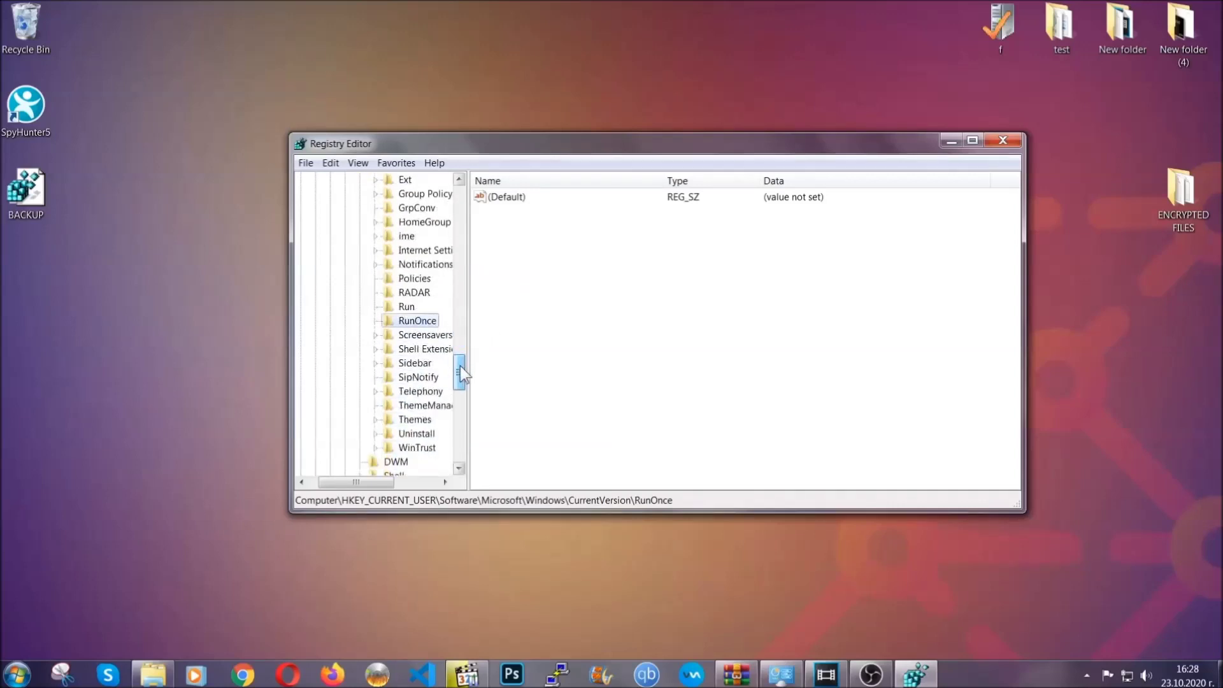
left_click(406, 307)
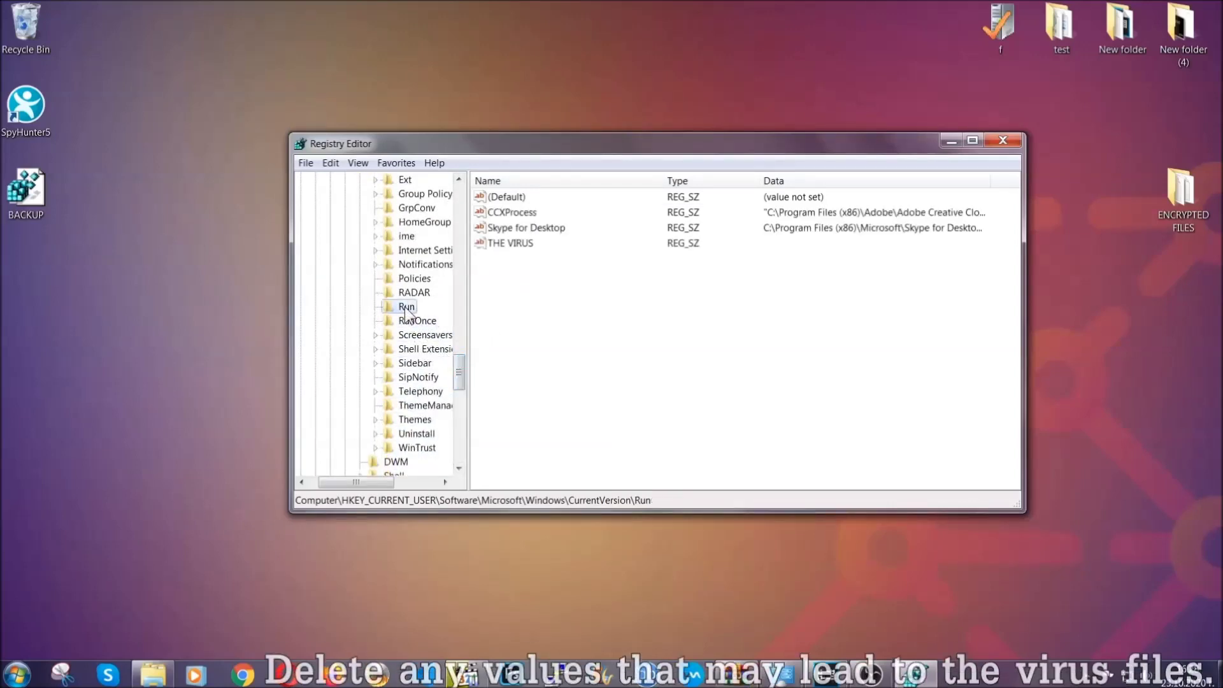
- Delete THE VIRUS value from the Run key, confirming the permanent deletion
left_click(502, 244)
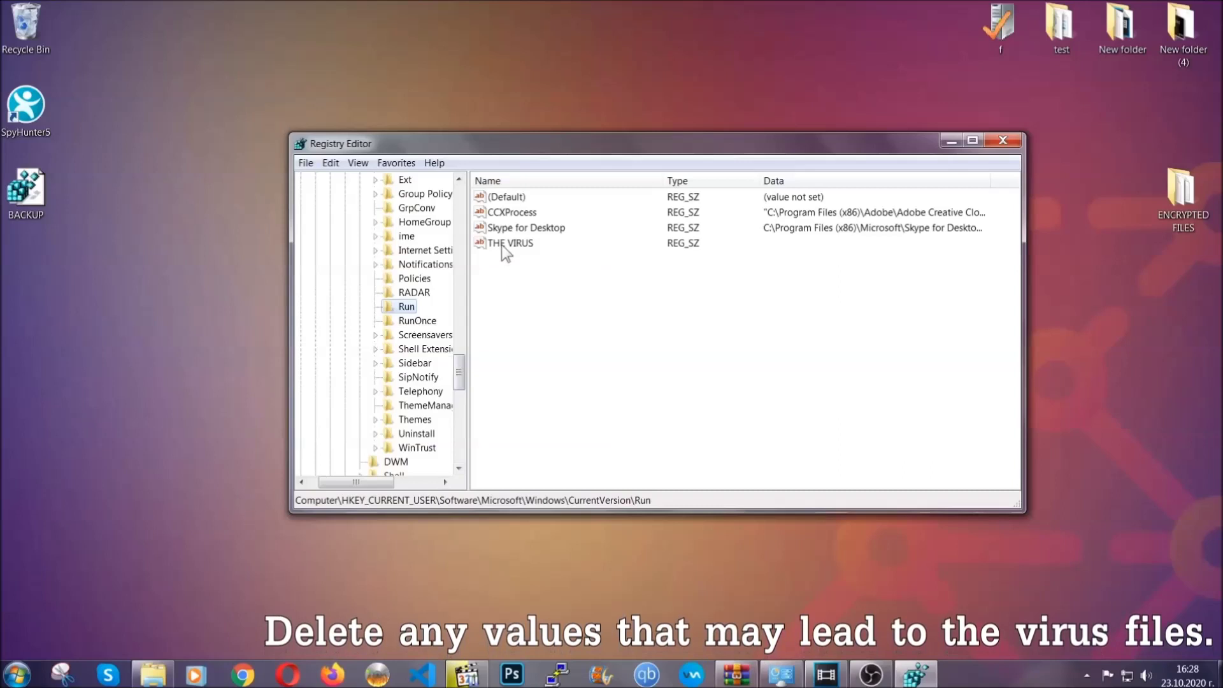
right_click(502, 245)
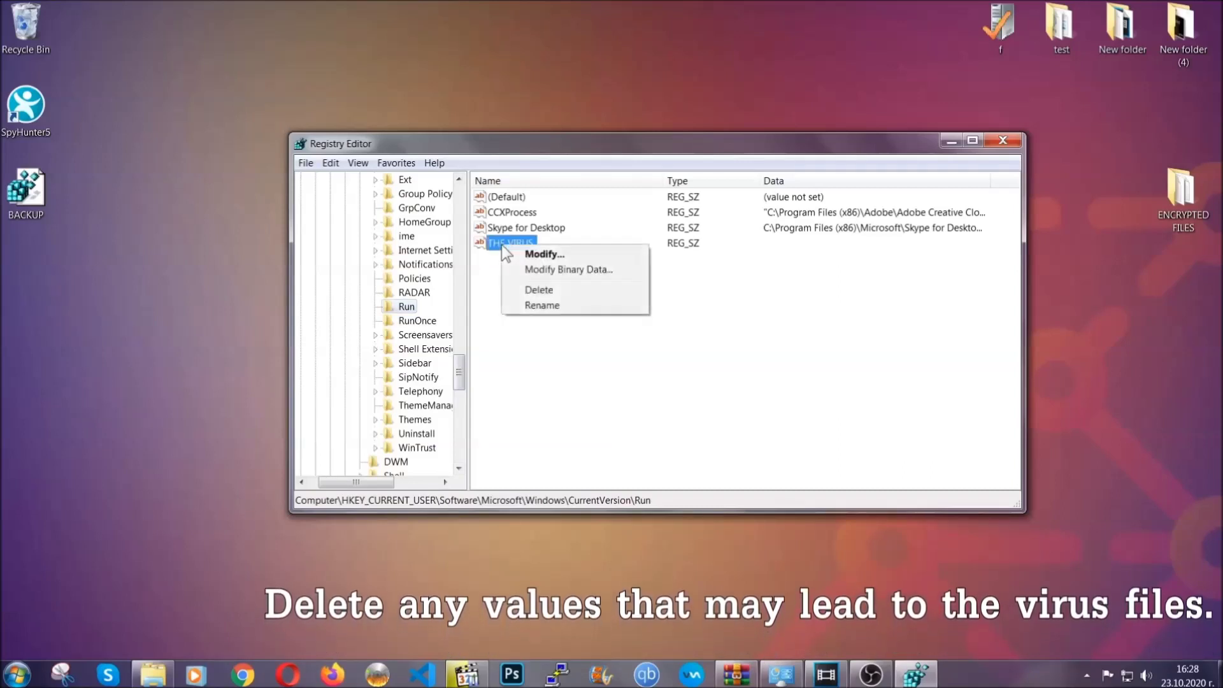
left_click(529, 290)
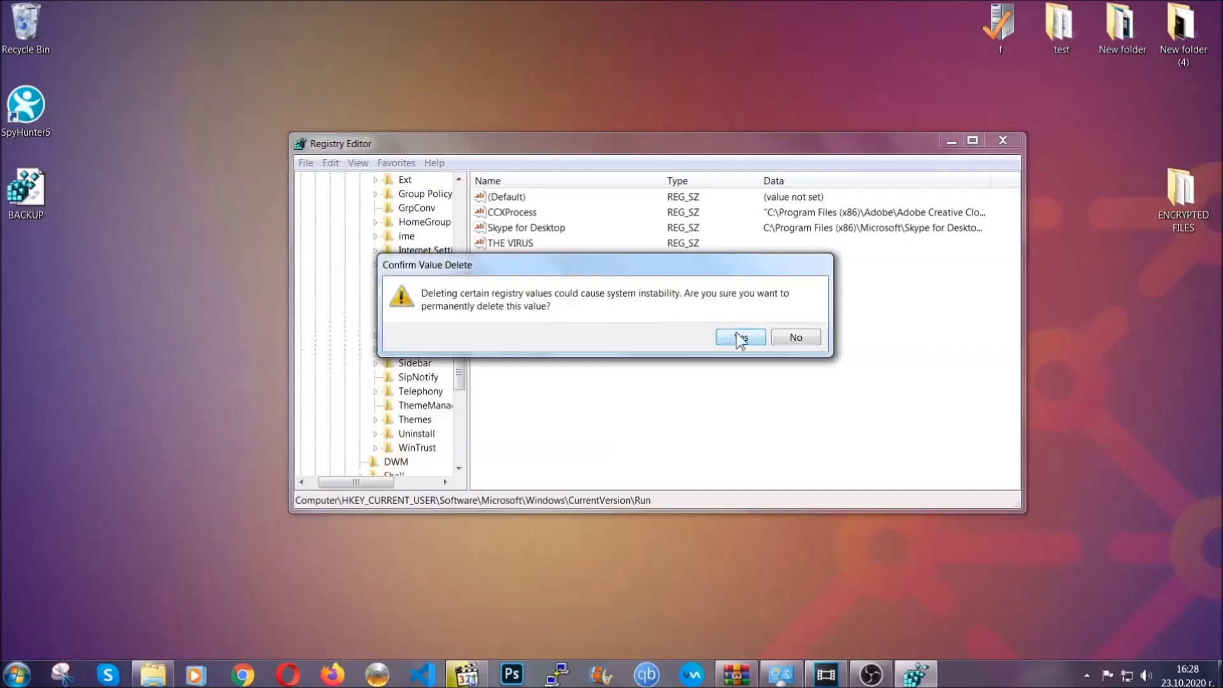
left_click(740, 337)
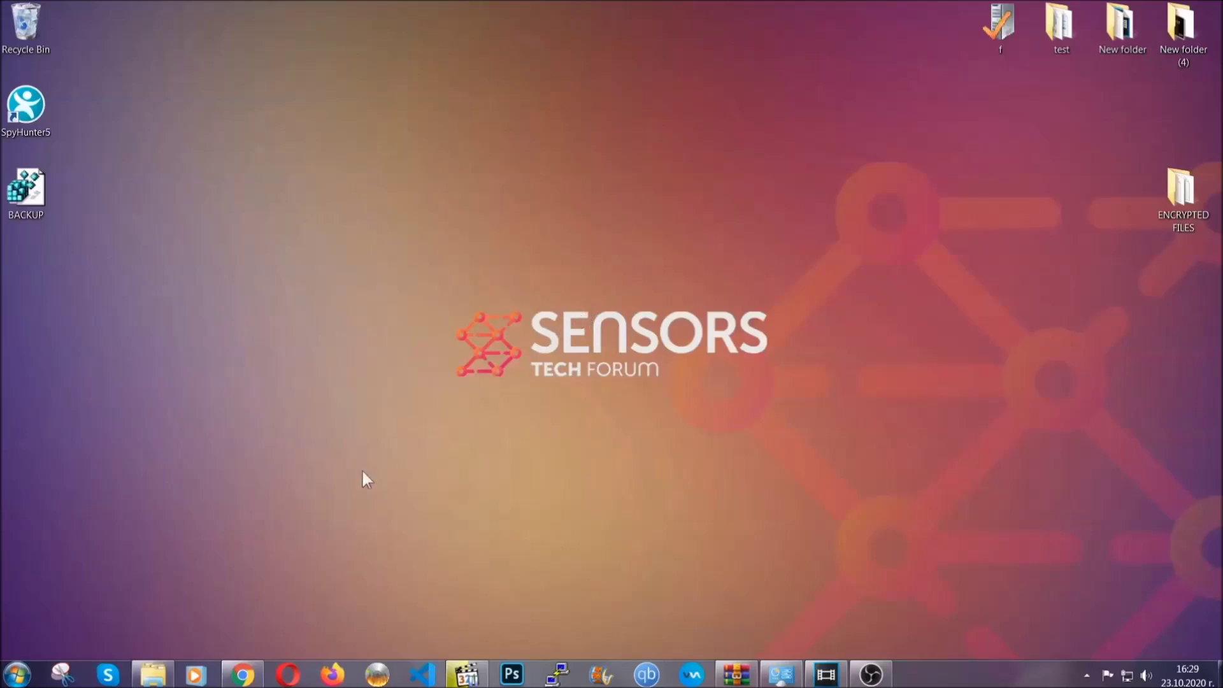
- Bring the Chrome recovery article forward and select its web address
left_click(243, 675)
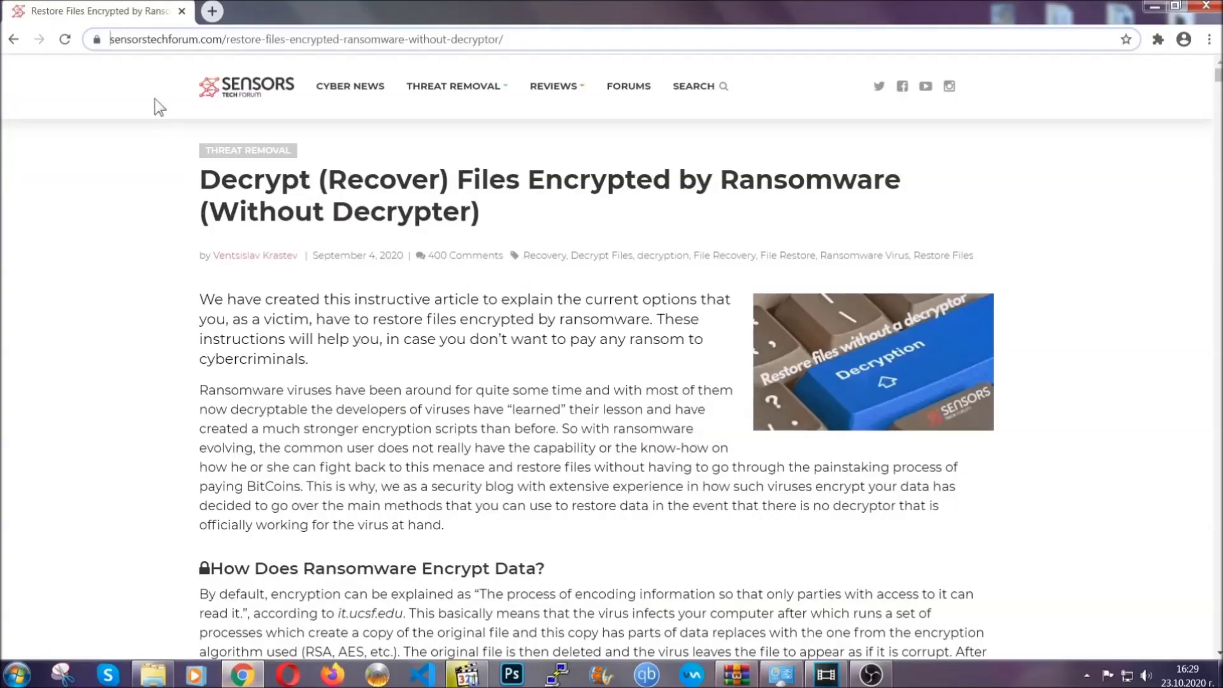
left_click(113, 39)
left_click_drag(111, 40, 552, 45)
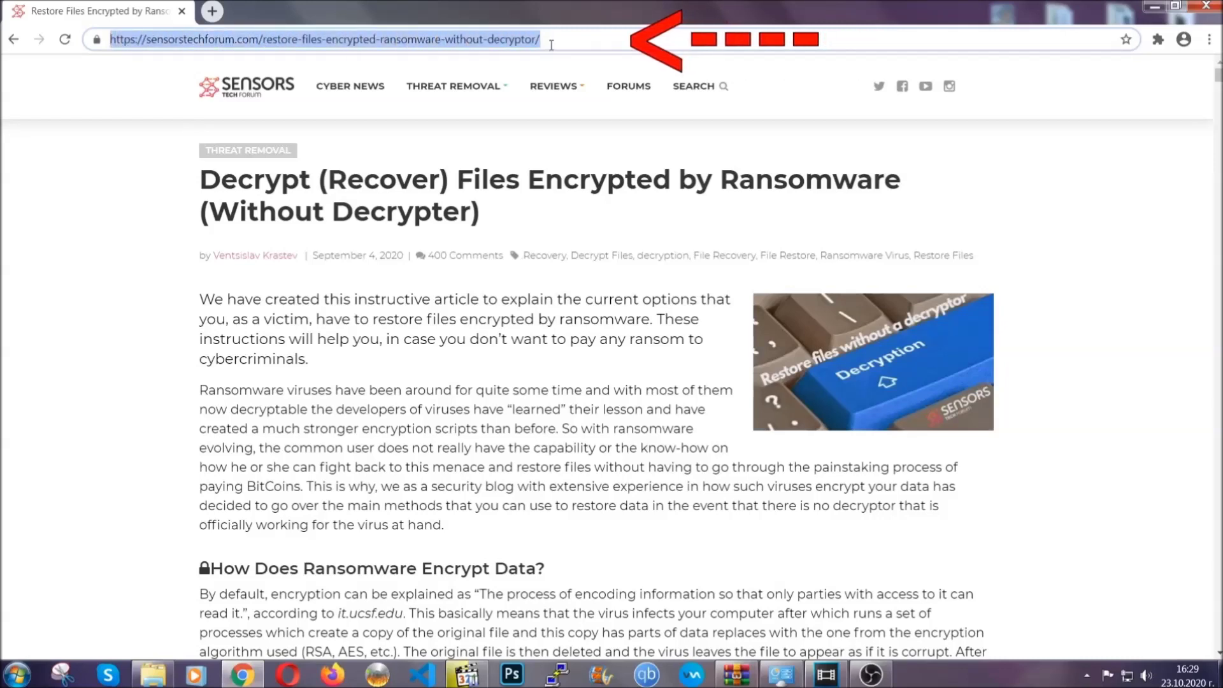
- Expand the article's 'Method 2 - Restore Data via Windows Backup' section
mouse_move(552, 89)
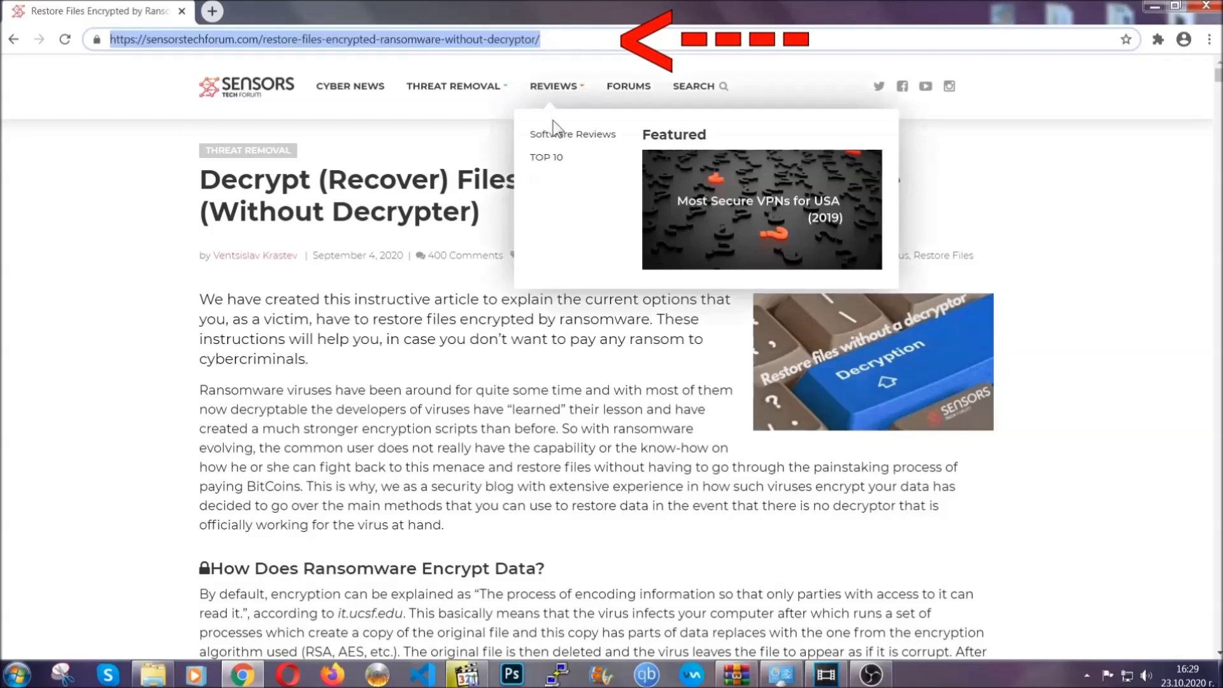
scroll(629, 347, "down", 9)
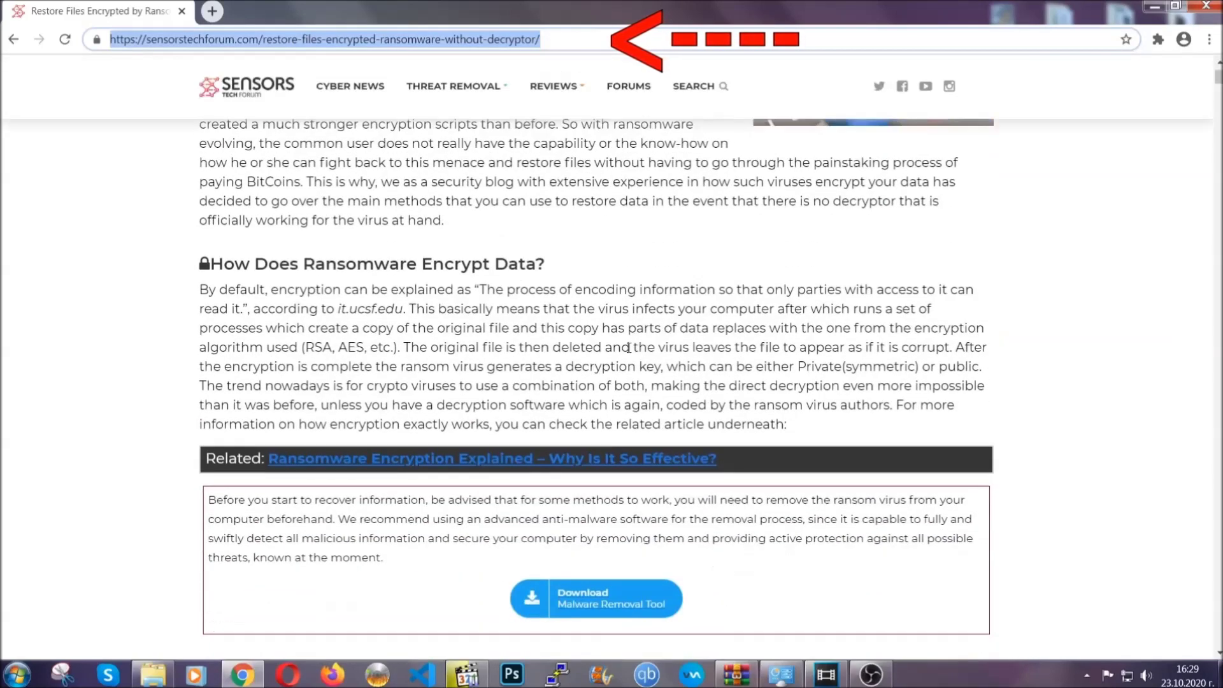
scroll(629, 348, "down", 4)
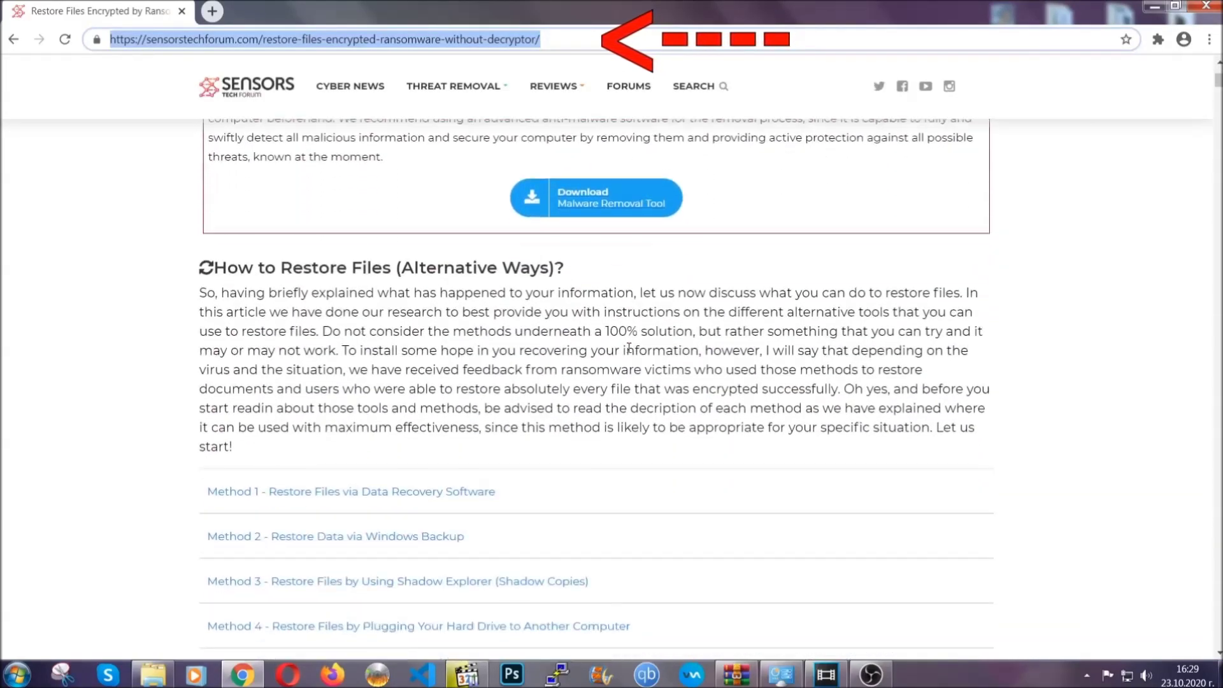
scroll(631, 350, "down", 2)
scroll(630, 353, "down", 1)
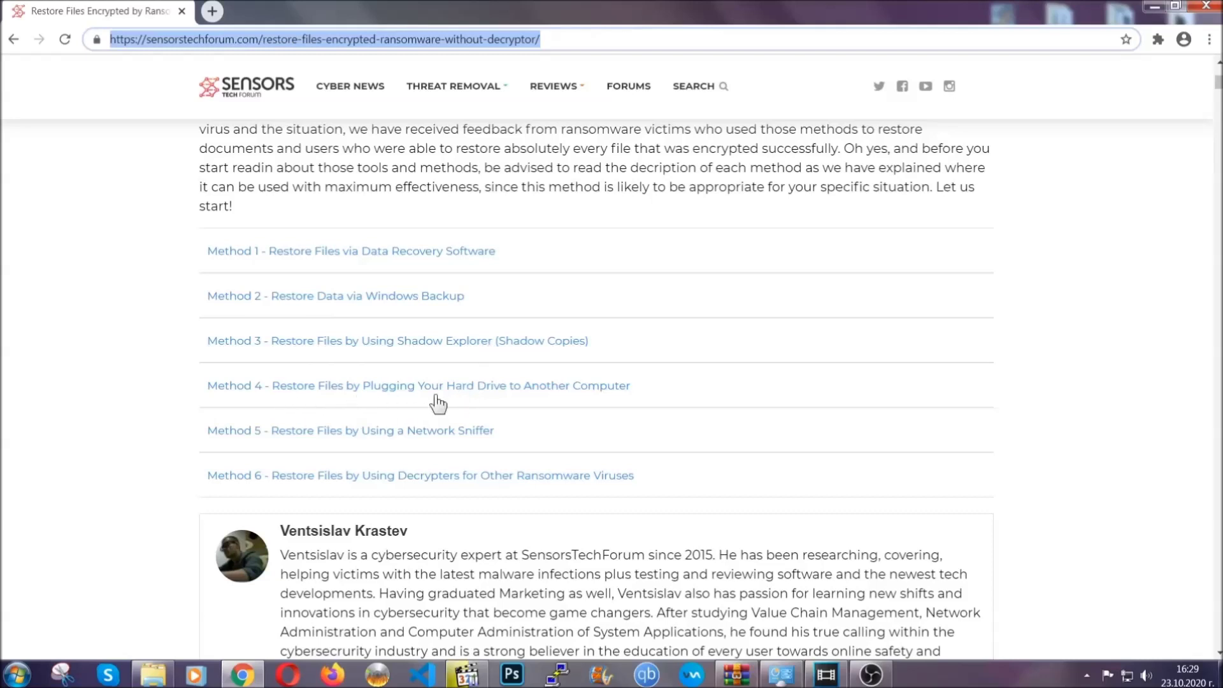
left_click(381, 296)
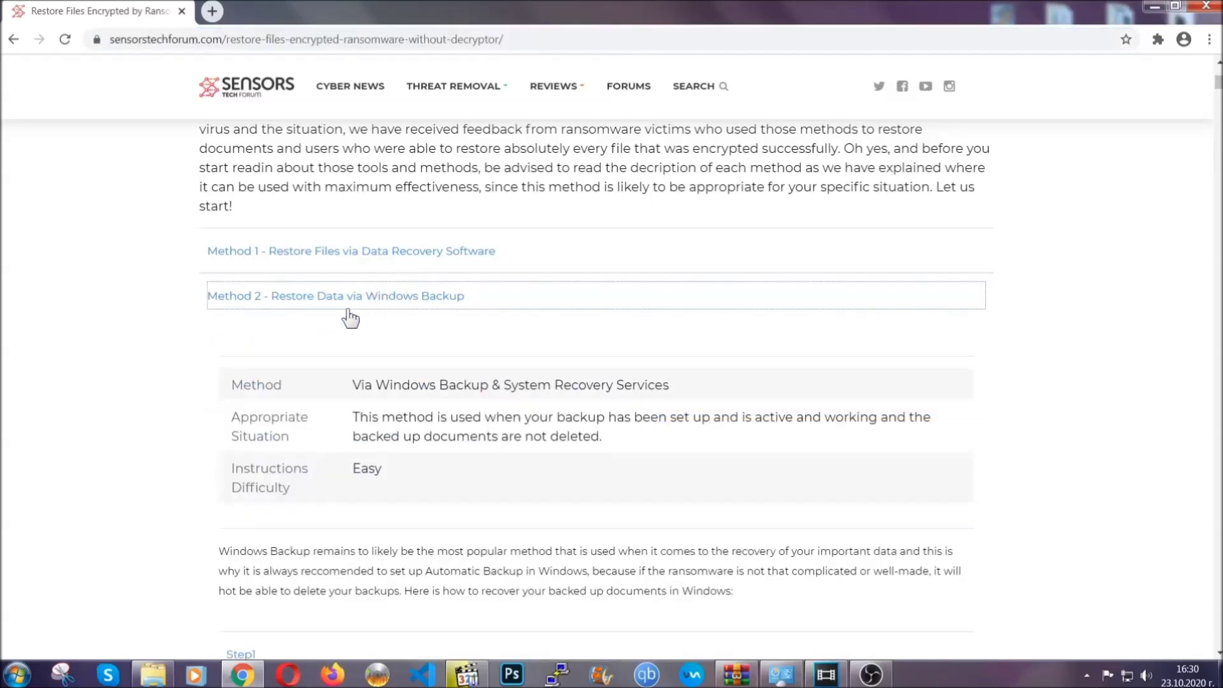
- Expand Step1, Step2 and Step3 of the Windows Backup instructions
left_click_drag(354, 382, 430, 475)
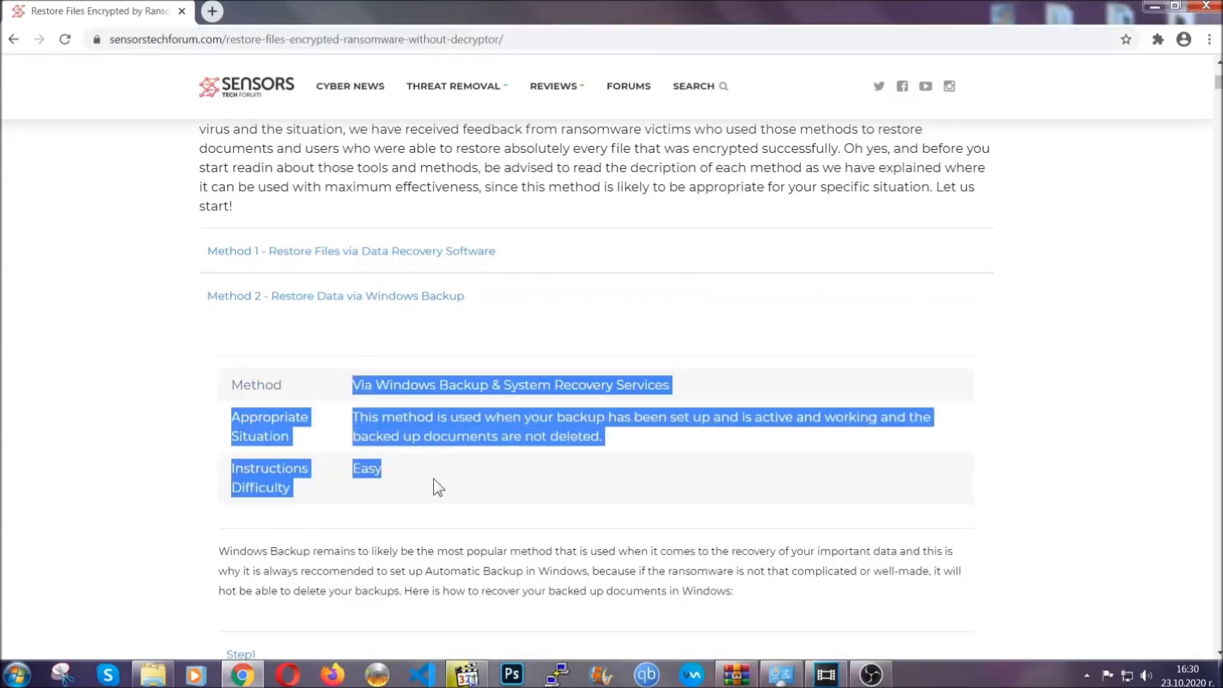
left_click(433, 479)
scroll(437, 475, "down", 4)
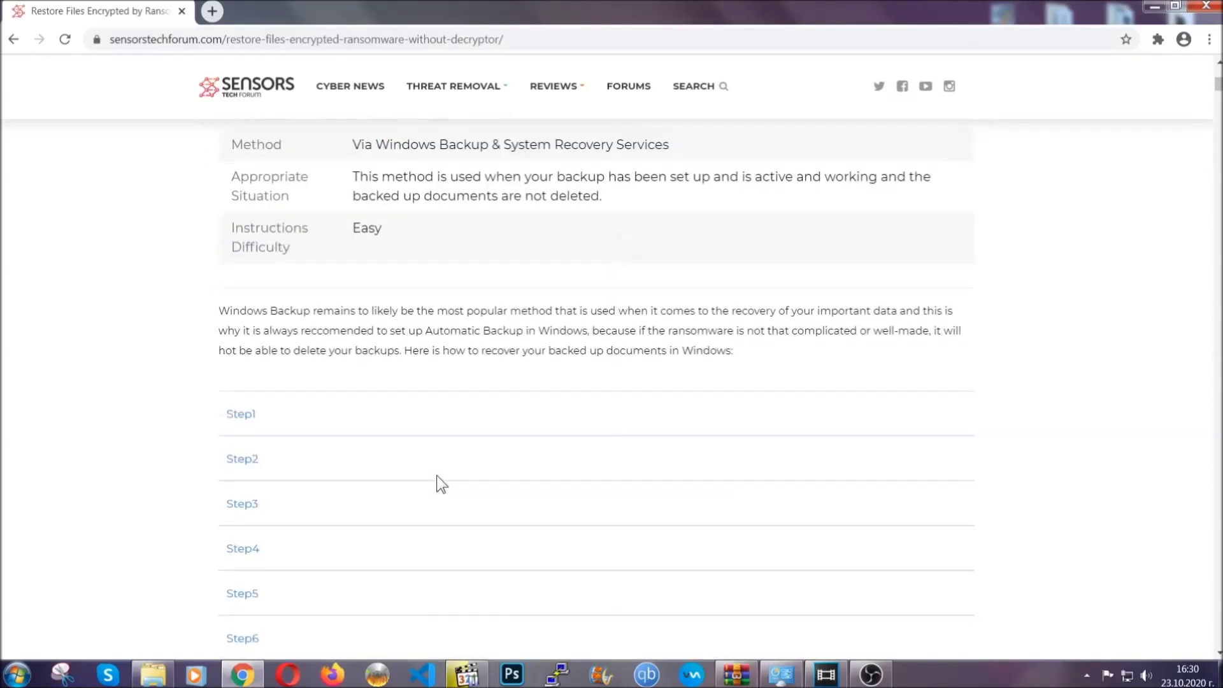
scroll(437, 475, "down", 1)
left_click(250, 335)
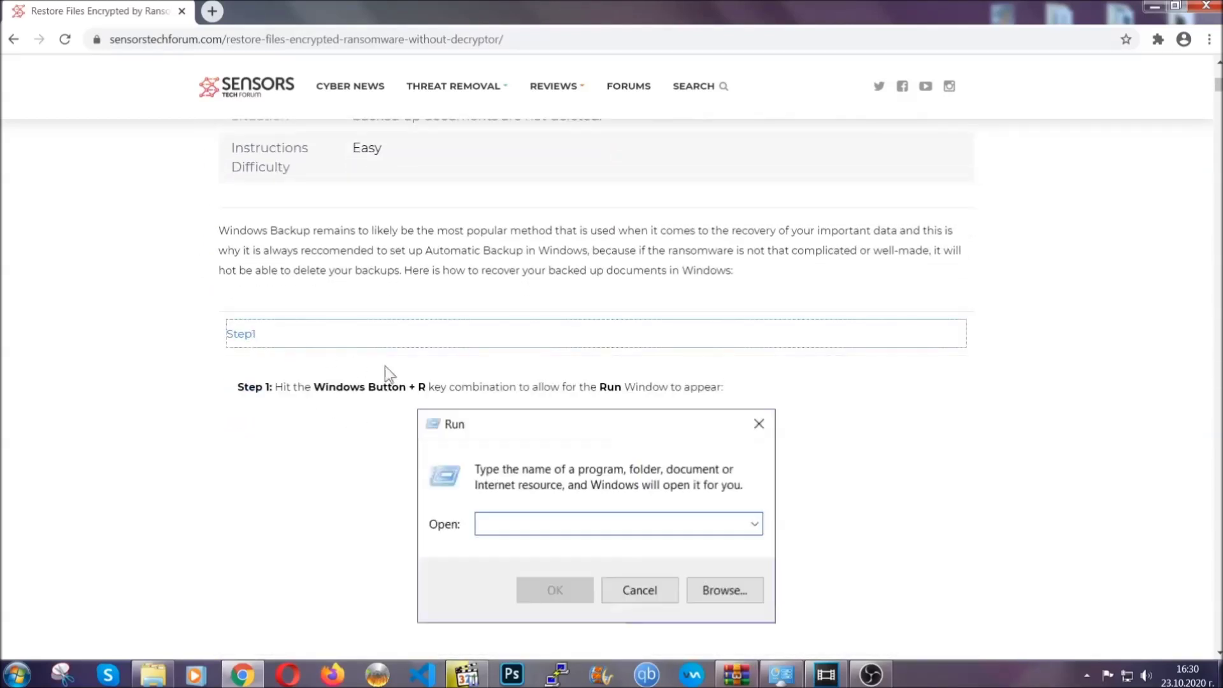
scroll(573, 401, "down", 5)
left_click(286, 401)
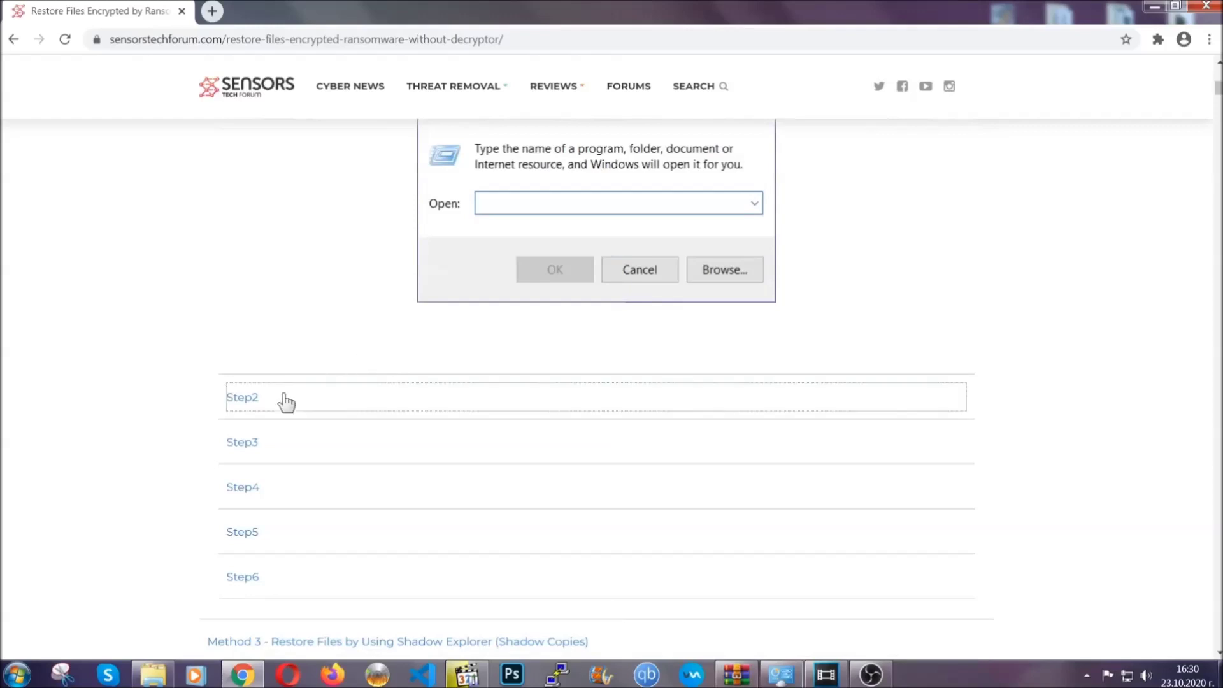
scroll(510, 405, "down", 5)
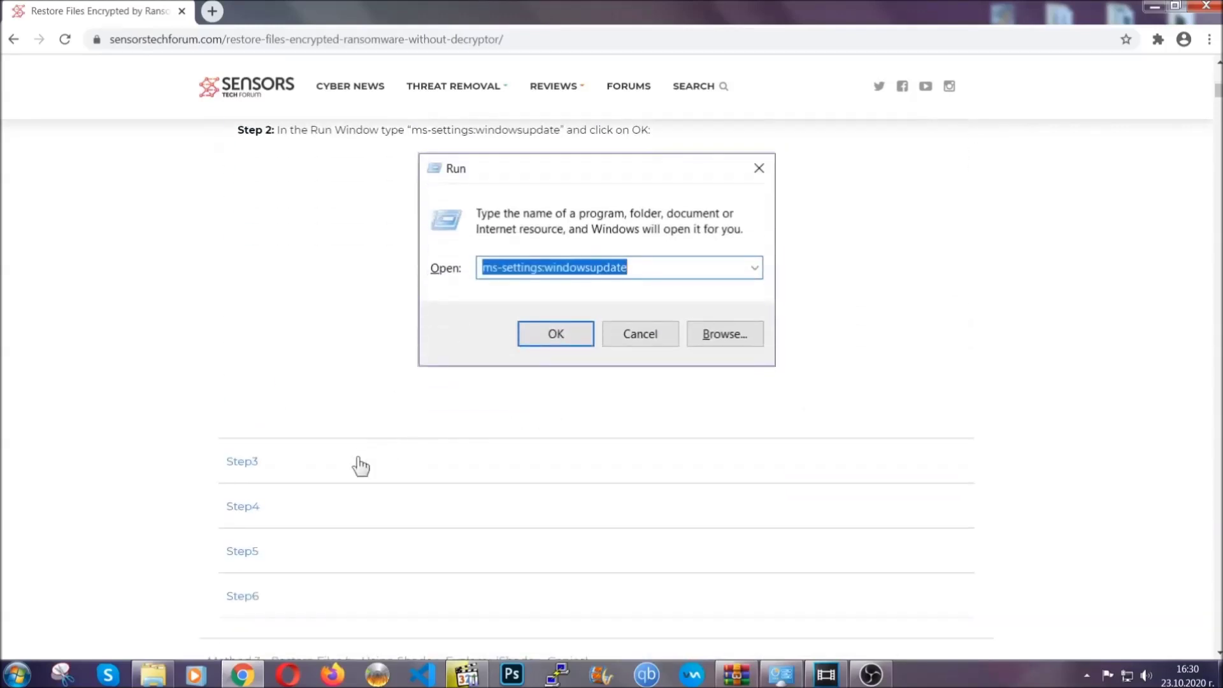
left_click(361, 467)
- Read through the expanded steps, then minimize Chrome to the desktop
scroll(540, 437, "down", 4)
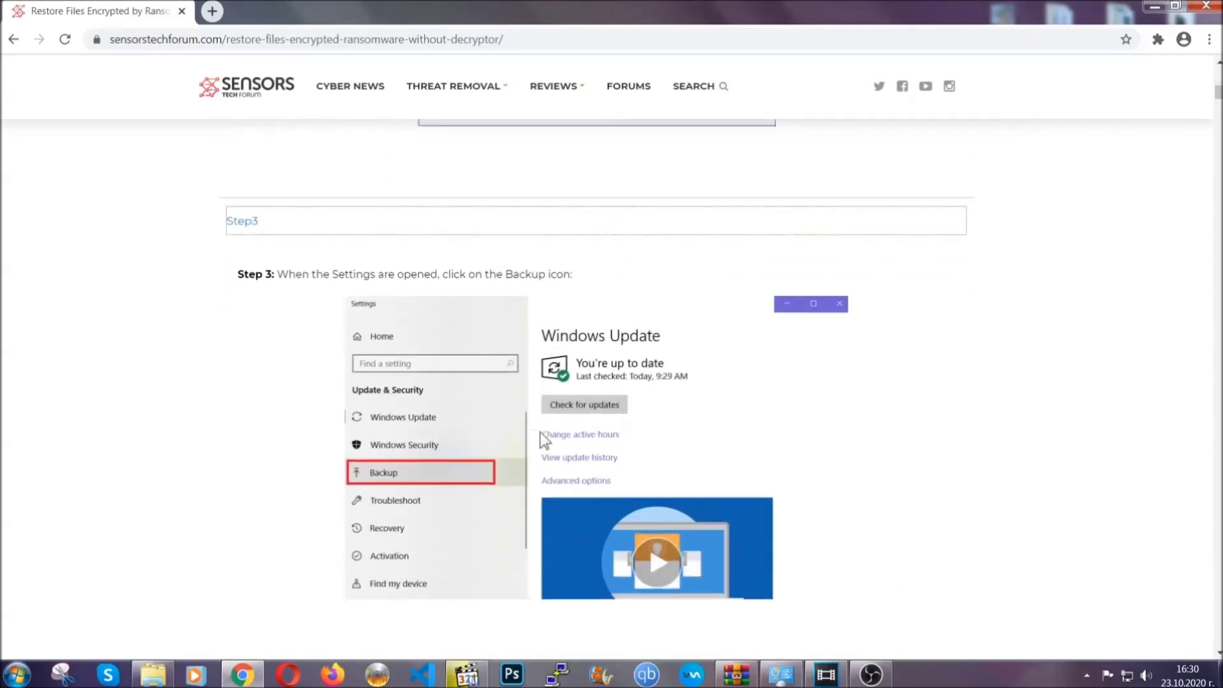
scroll(540, 433, "down", 3)
scroll(538, 437, "down", 2)
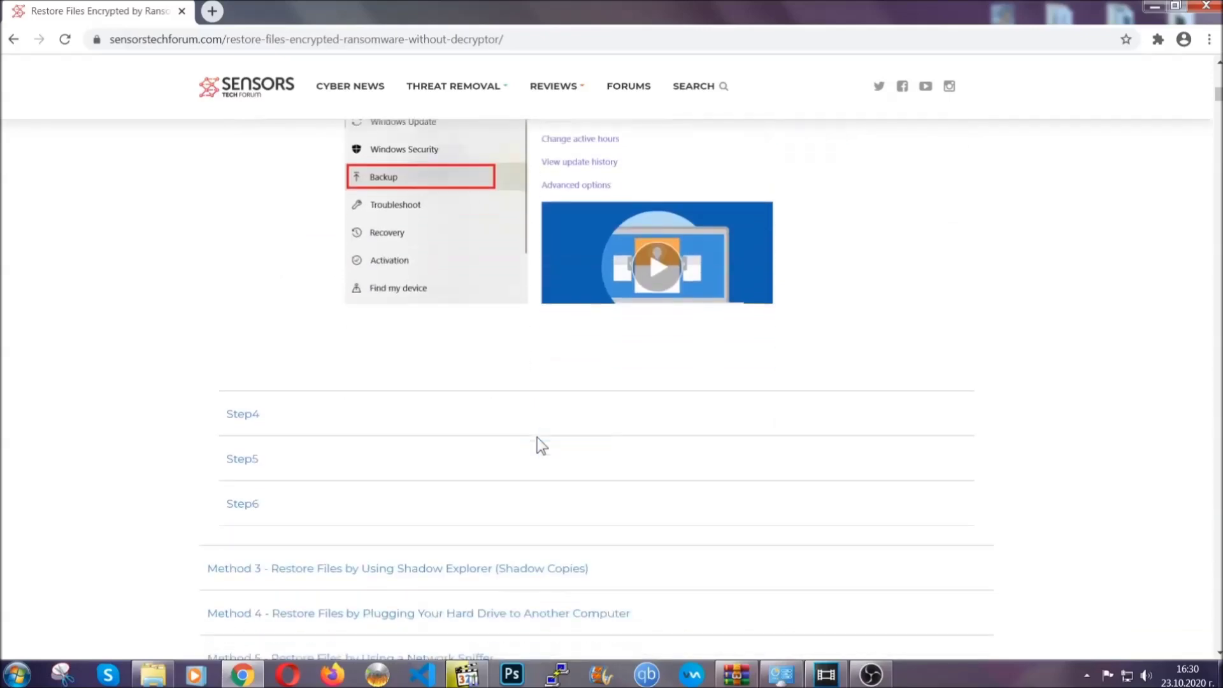
scroll(537, 437, "down", 8)
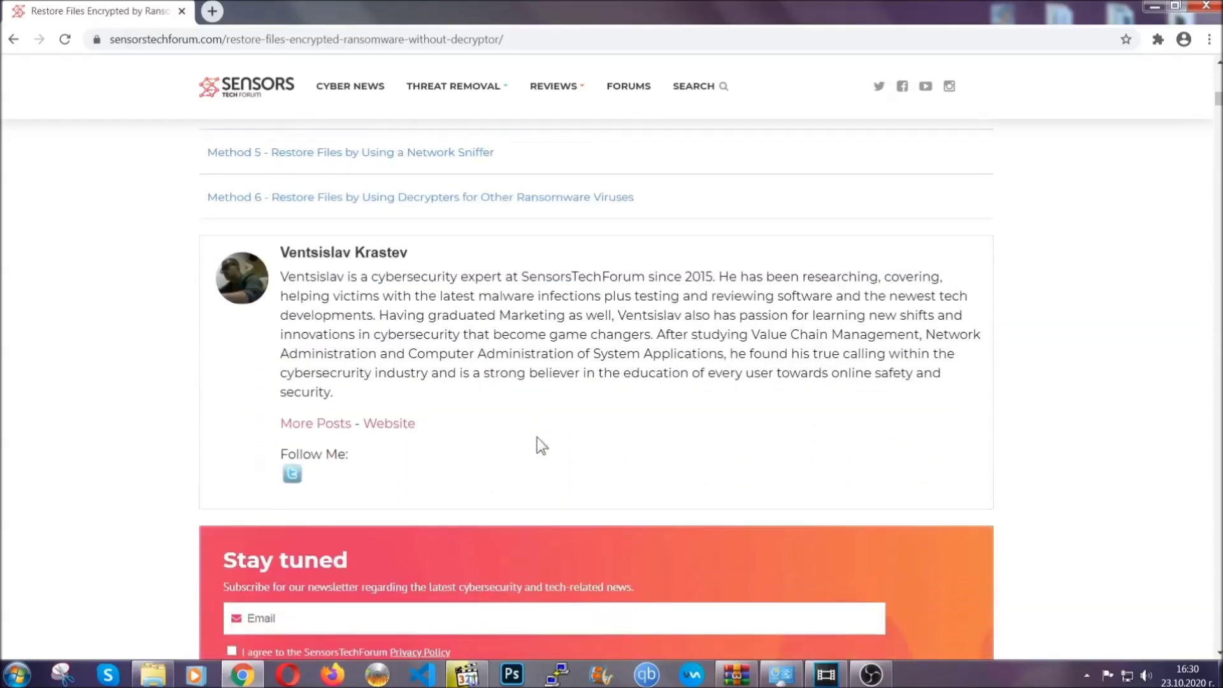
scroll(536, 437, "up", 20)
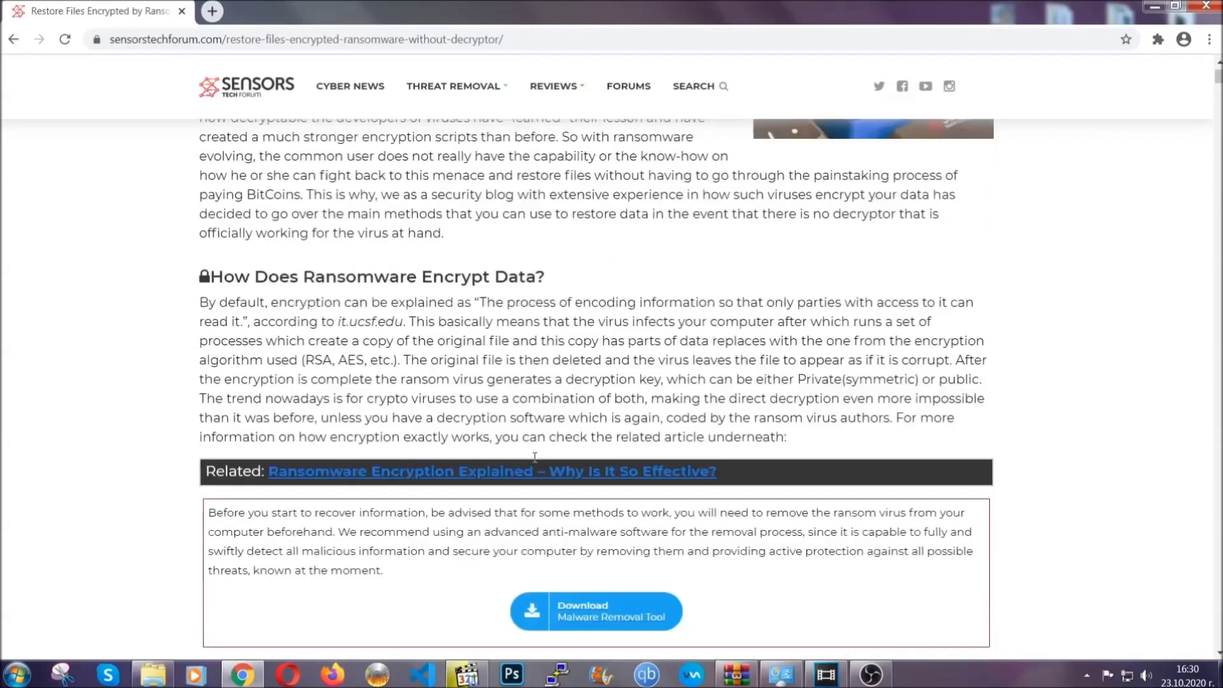
scroll(534, 457, "up", 5)
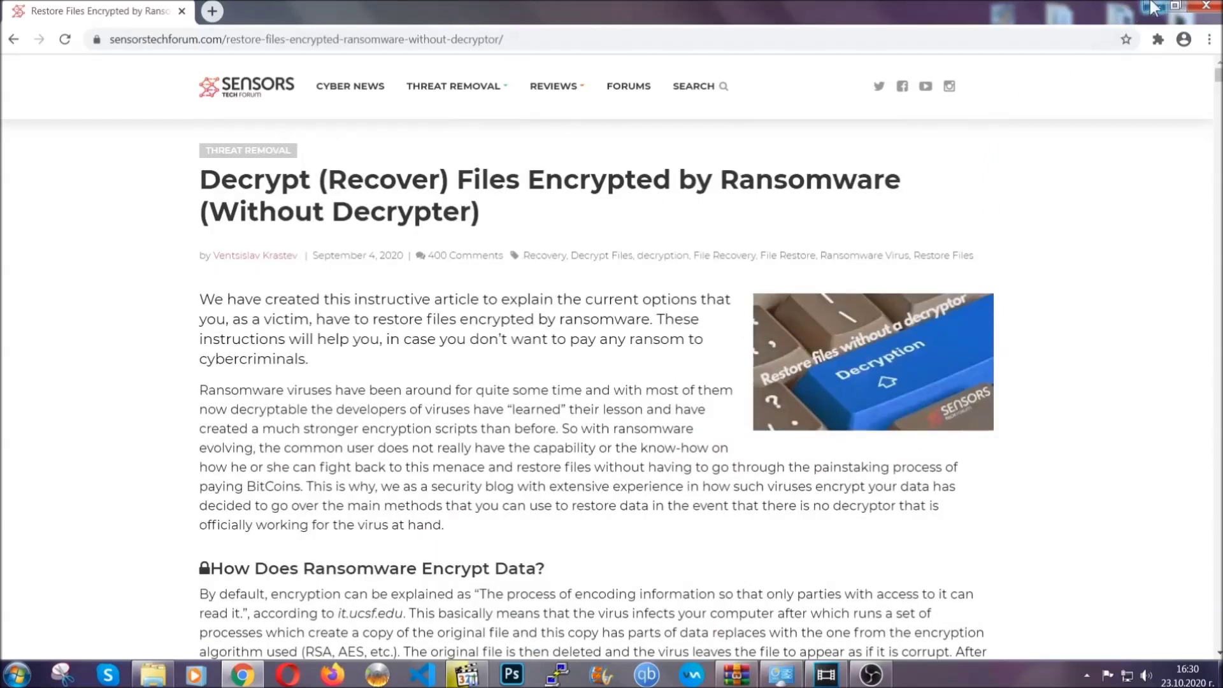
left_click(1152, 6)
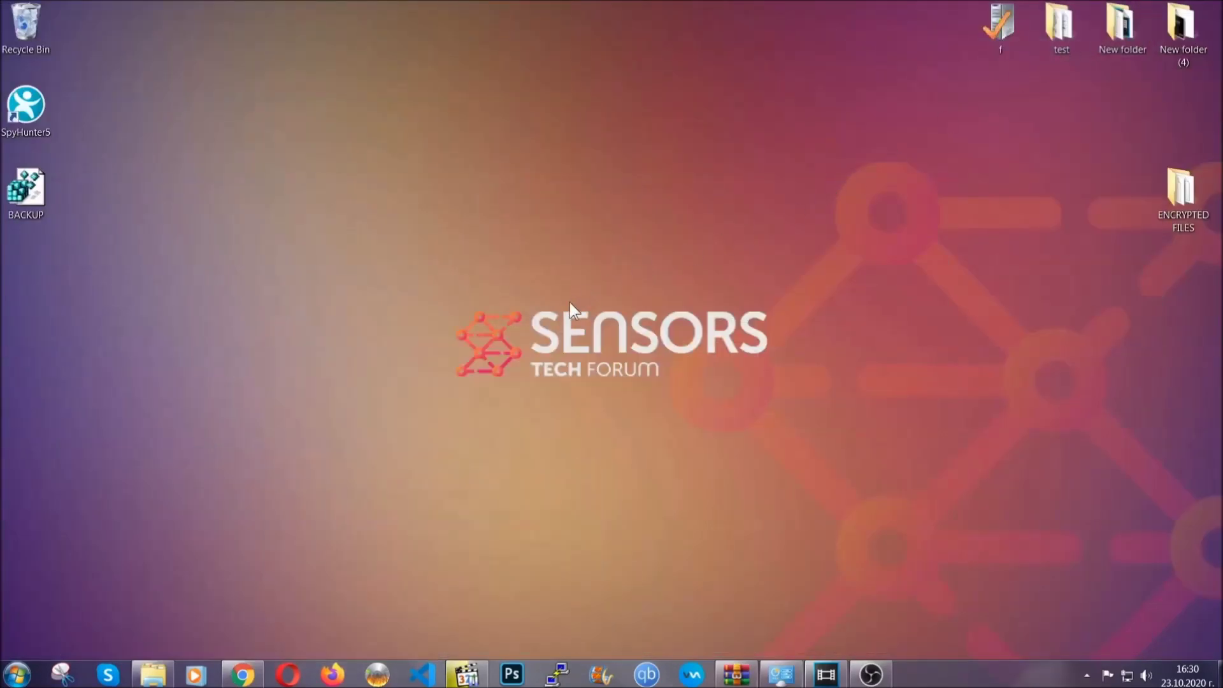